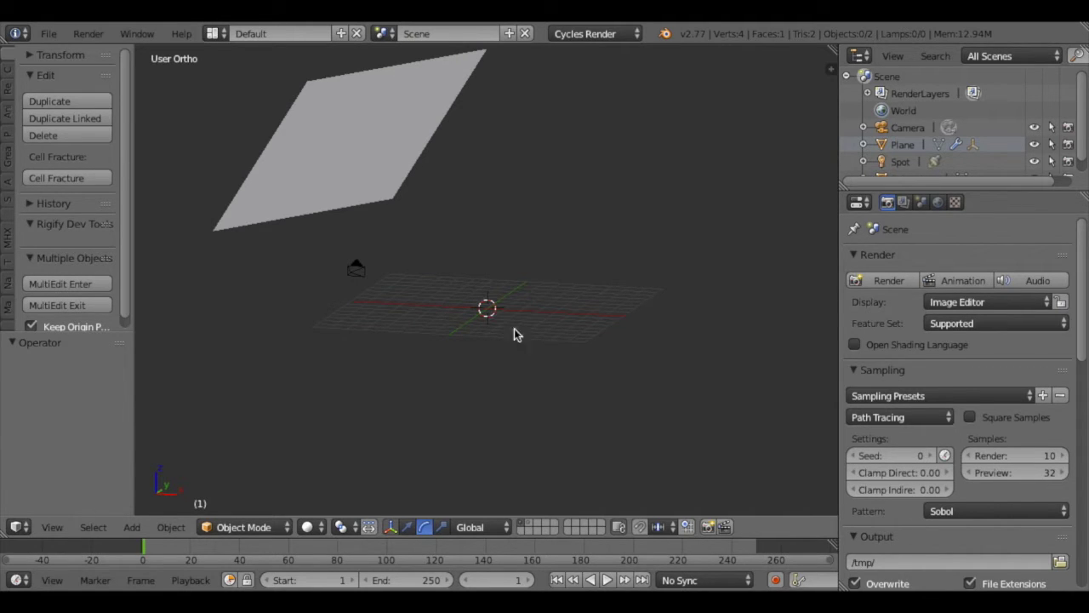
Add an ico sphere with 2 subdivisions and stretch it along Z by a factor of about 5.
key(shift+a)
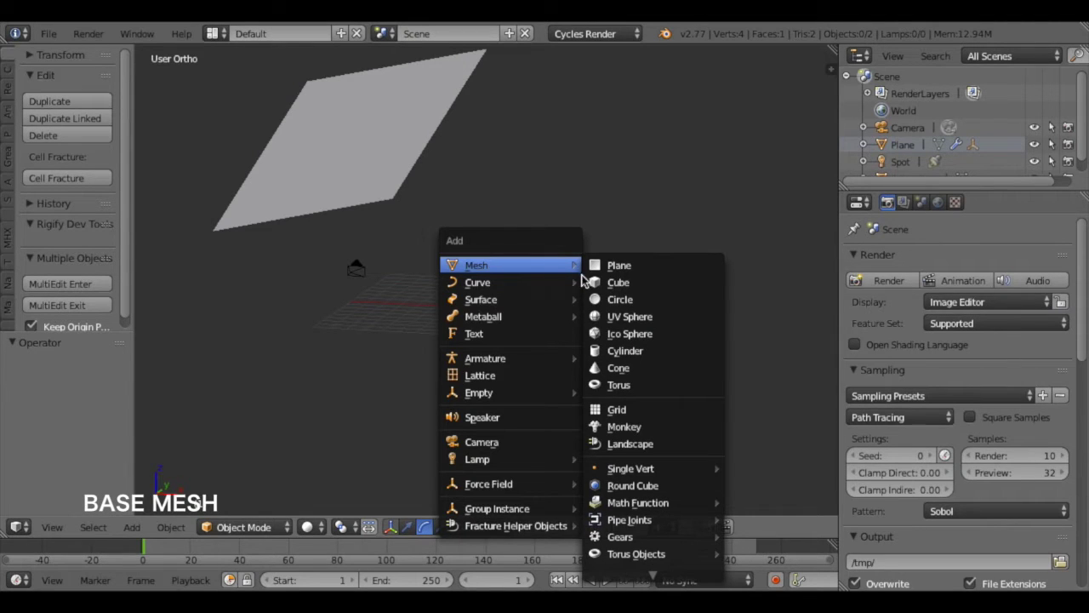
click(619, 335)
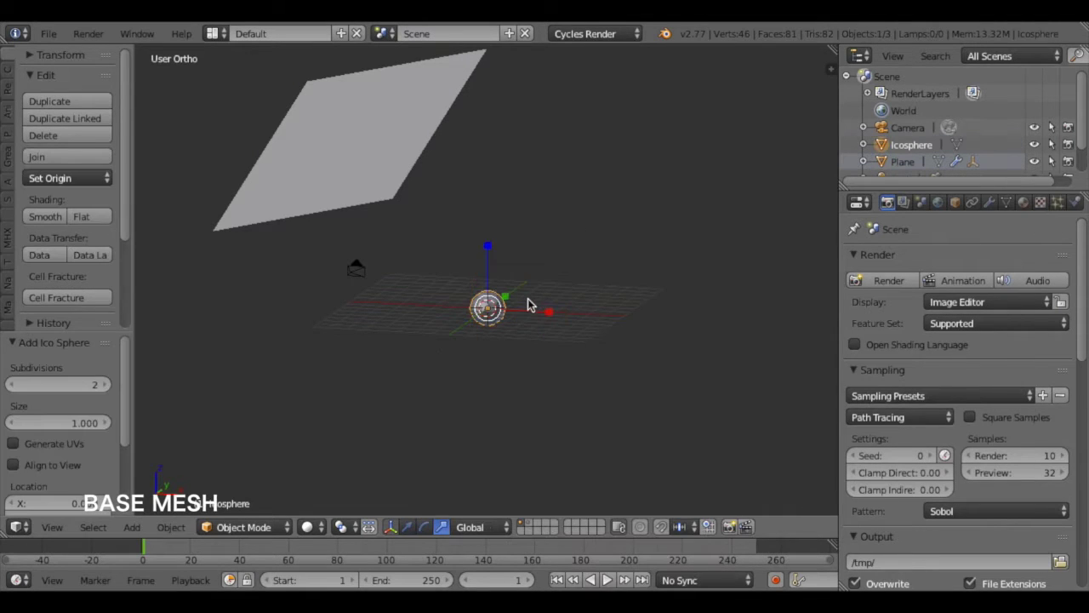
key(s)
key(z)
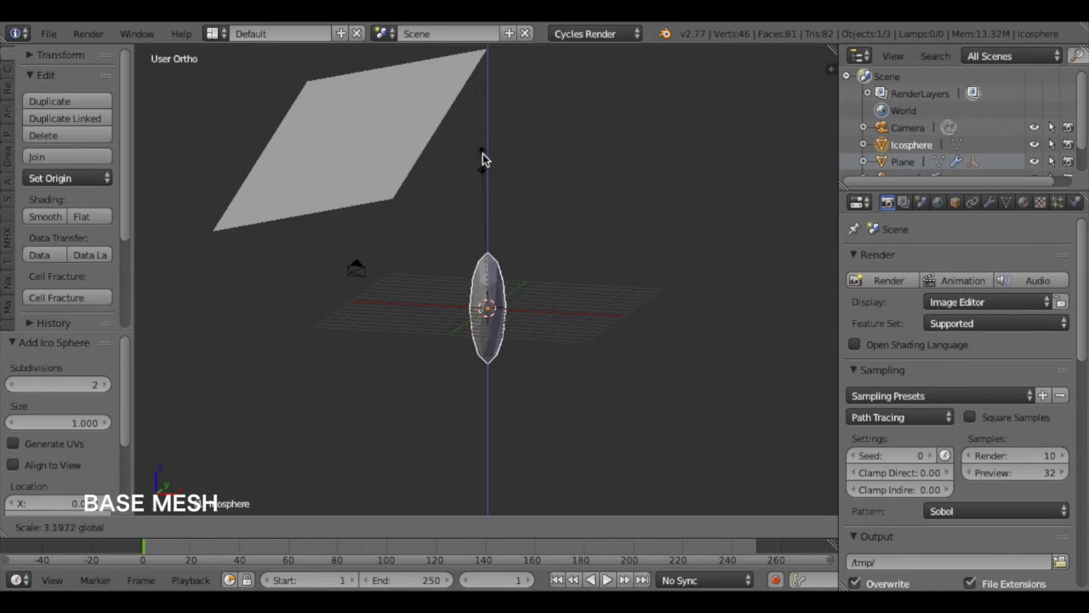
click(478, 80)
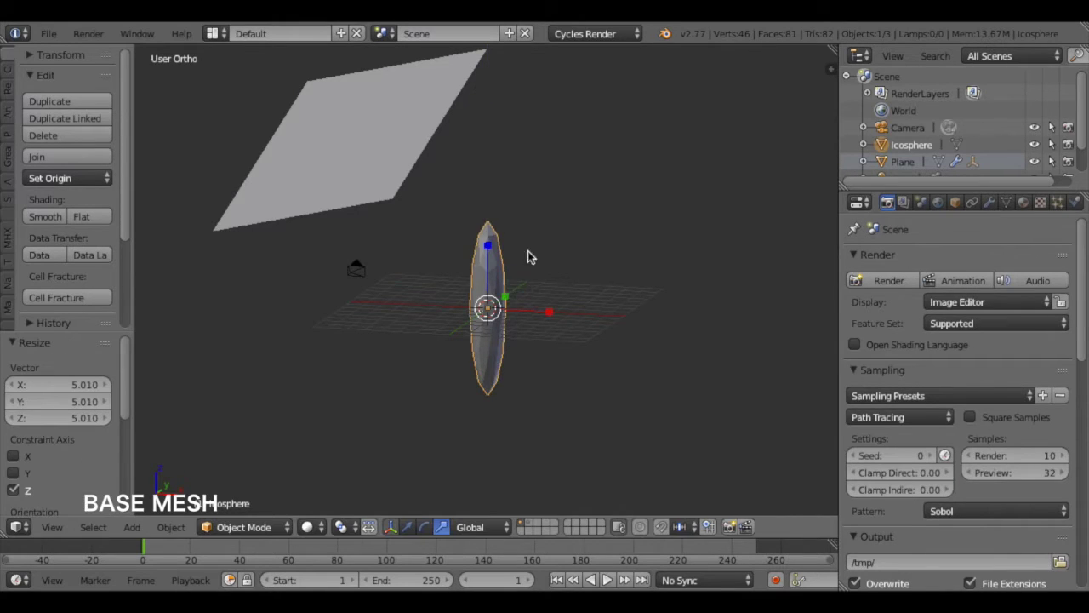
In Edit Mode, lower the ico sphere's topmost vertex about 0.725 along Z to flatten the pointed tip.
key(Tab)
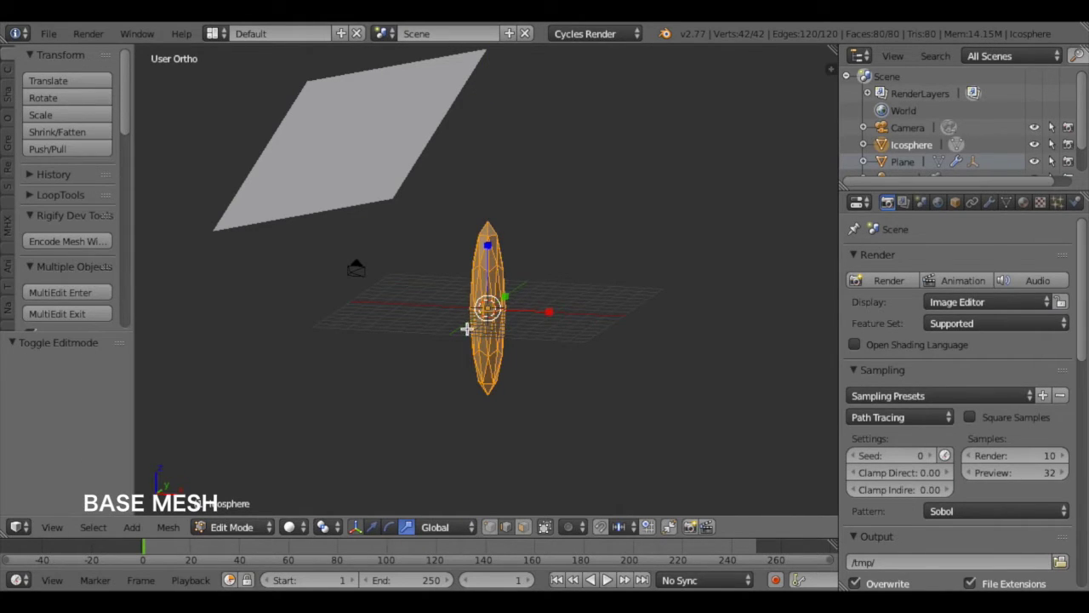
scroll(420, 308, up, 1)
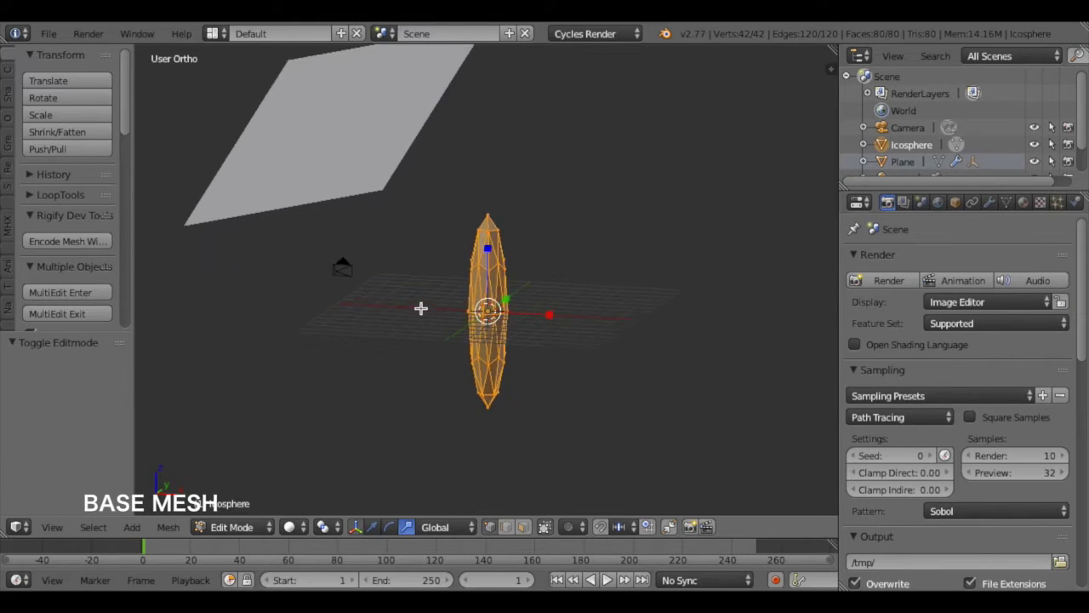
scroll(420, 308, up, 3)
right_click(491, 167)
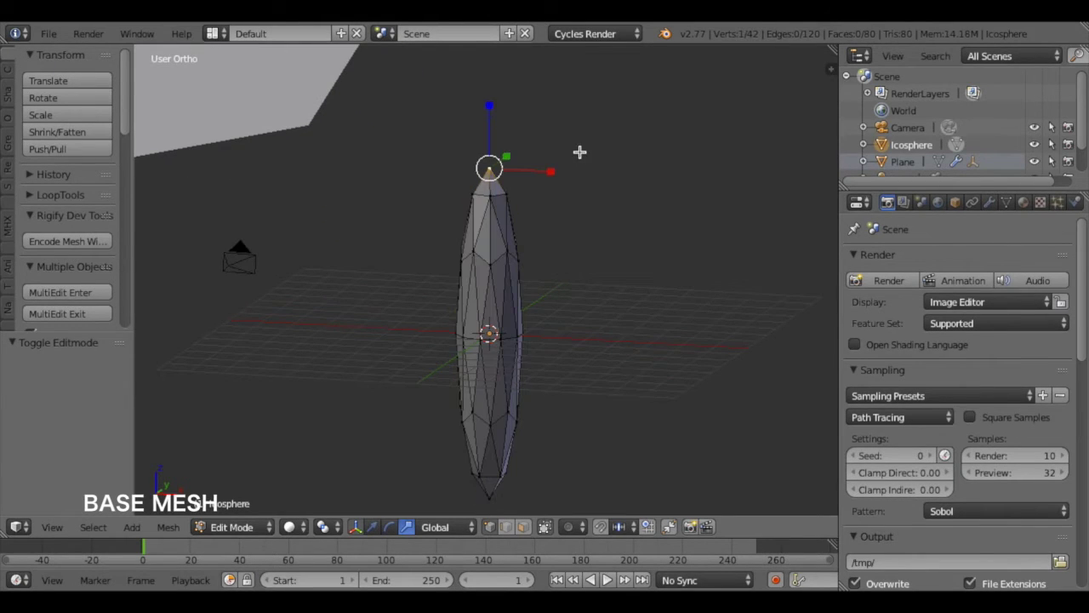
key(ctrl+alt+g)
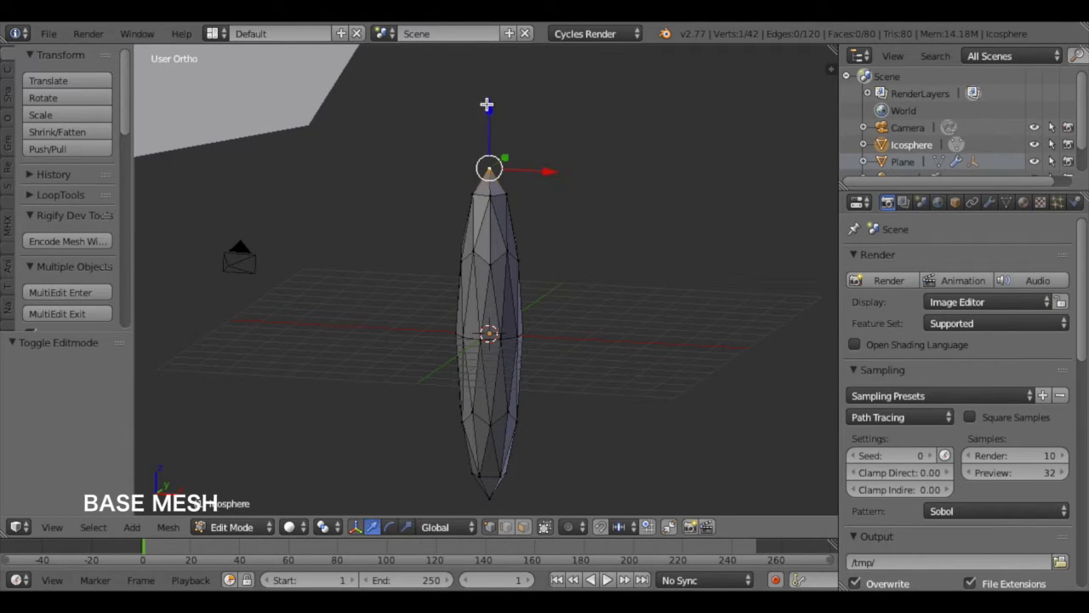
drag(487, 107, 489, 126)
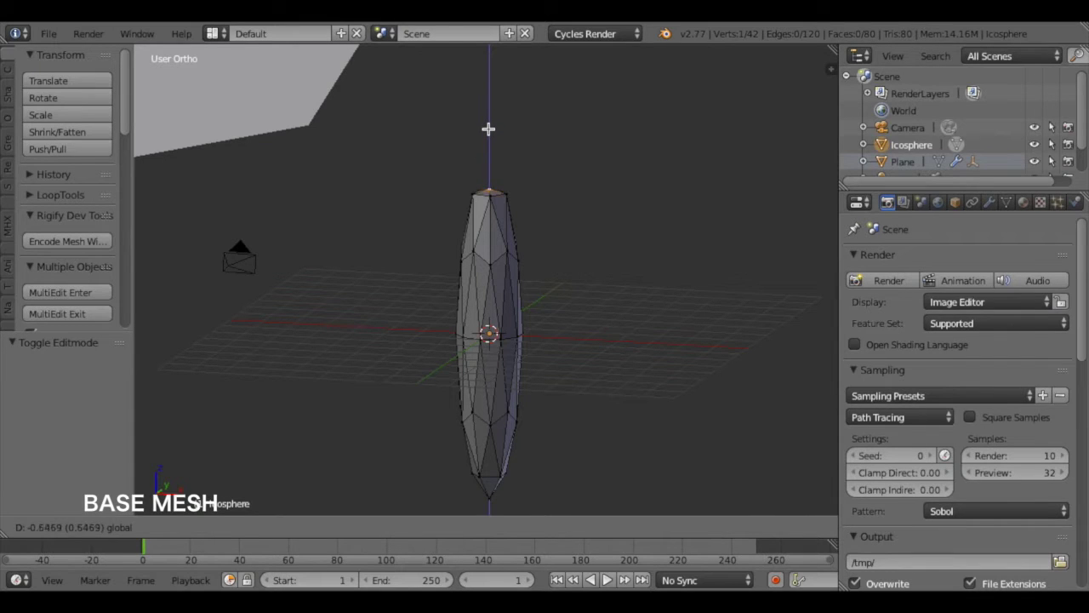
drag(489, 132, 488, 132)
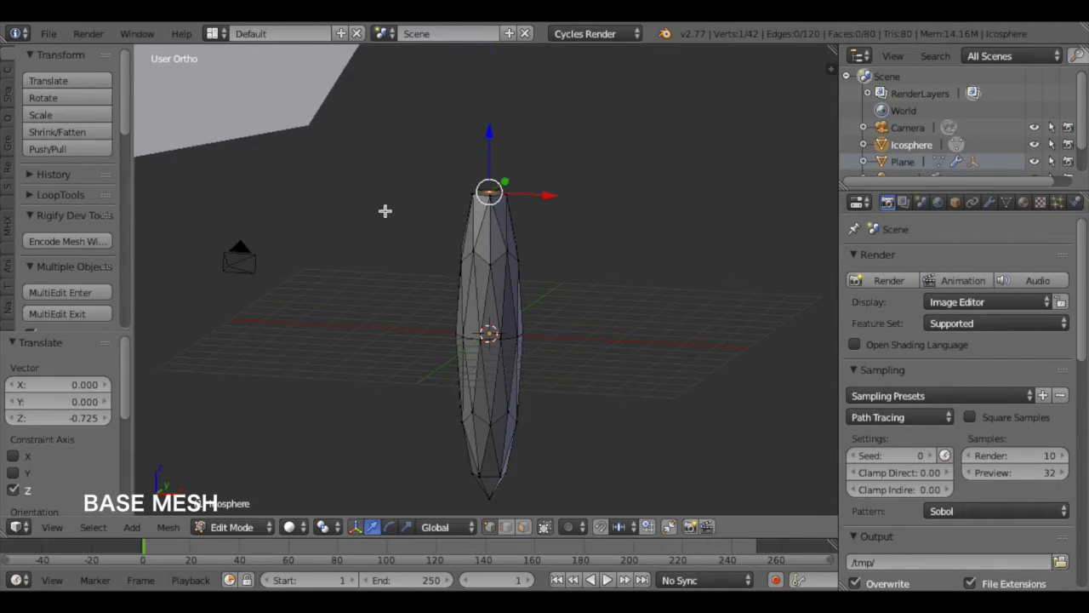
Using face selection, select the five triangles of the flattened top and scale them up by about 1.89.
scroll(450, 207, up, 2)
middle_drag(450, 207, 451, 213)
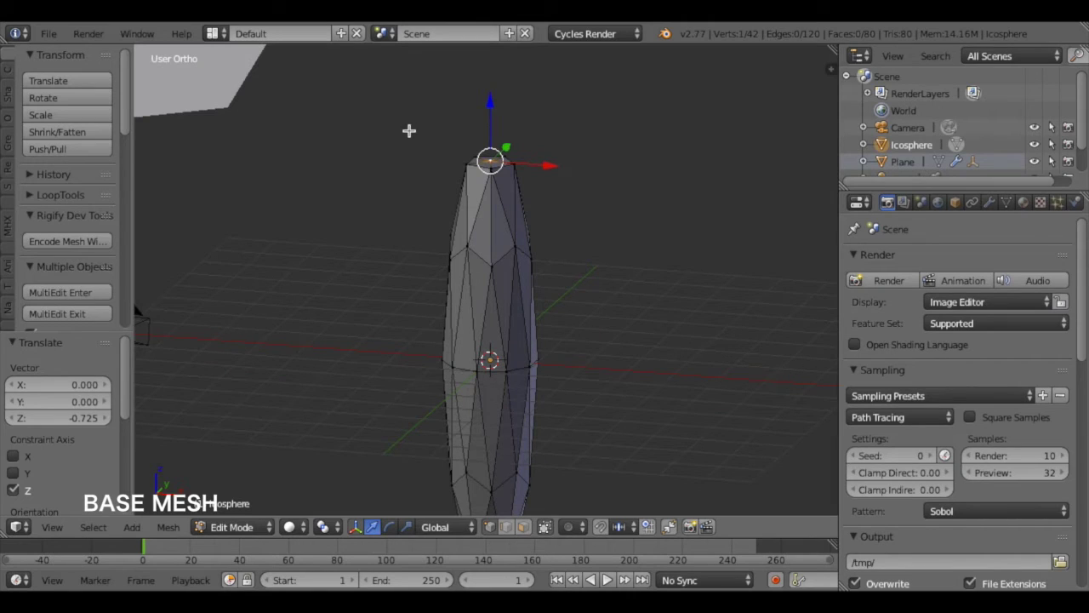
click(523, 527)
middle_drag(554, 160, 559, 231)
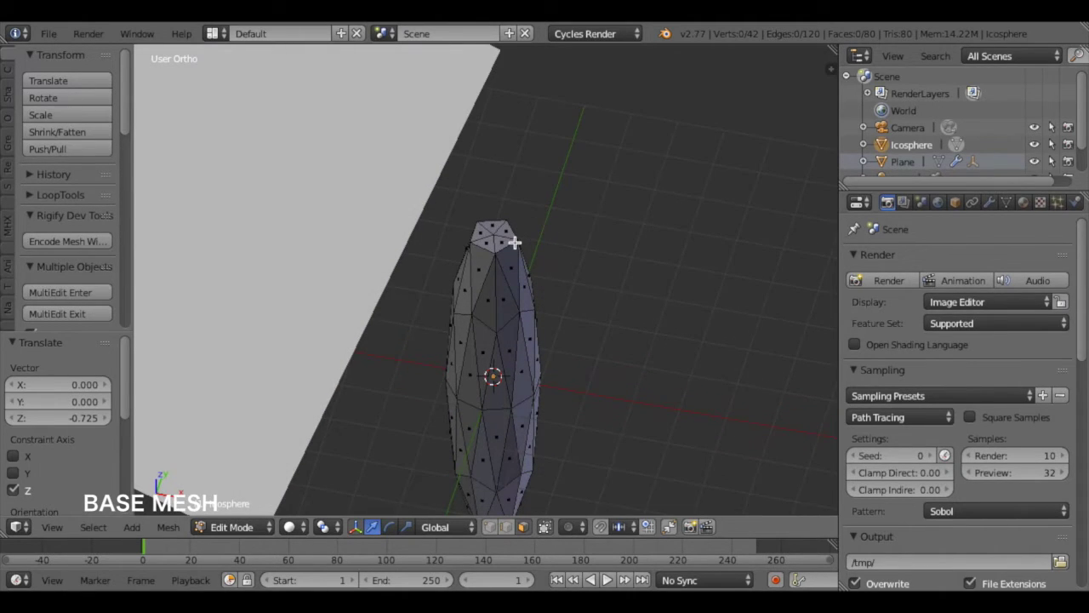
scroll(554, 241, up, 4)
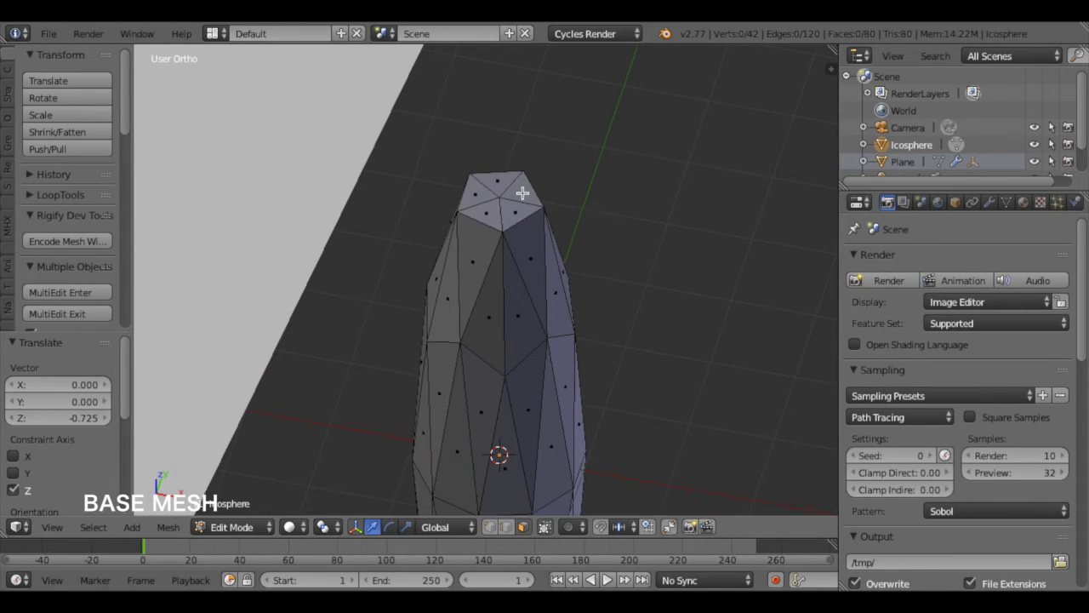
right_click(523, 193)
shift+right_click(499, 179)
shift+right_click(473, 197)
shift+right_click(487, 212)
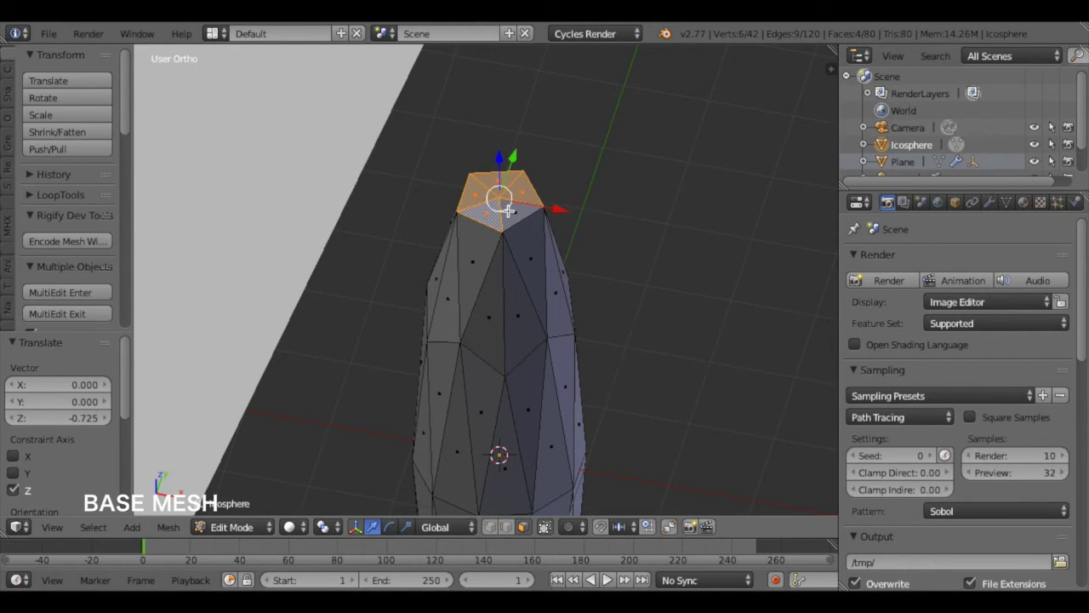
shift+drag(527, 208, 528, 207)
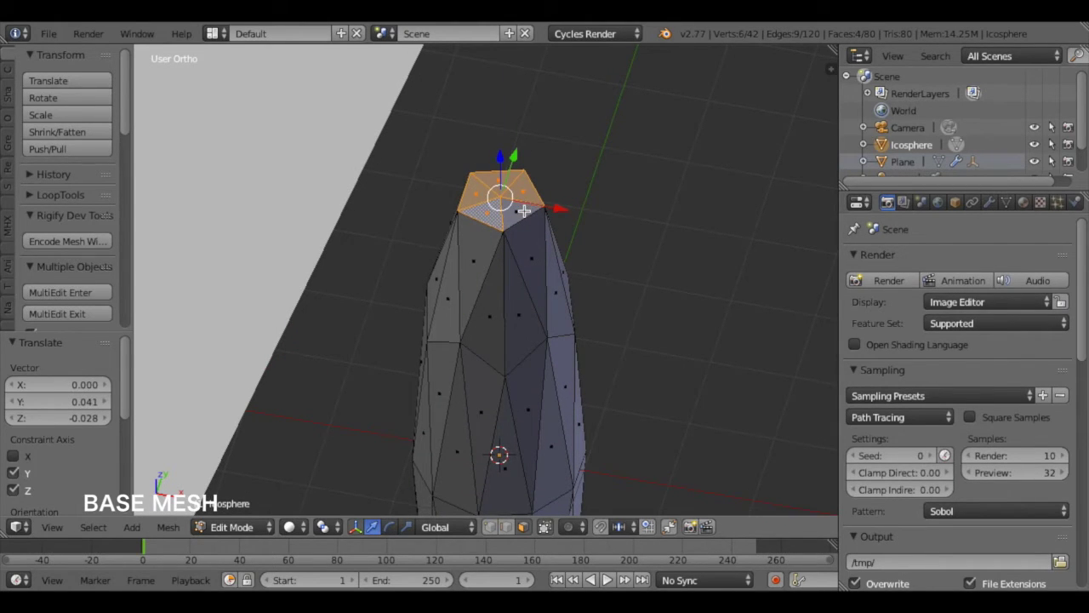
shift+right_click(521, 210)
middle_drag(517, 210, 562, 231)
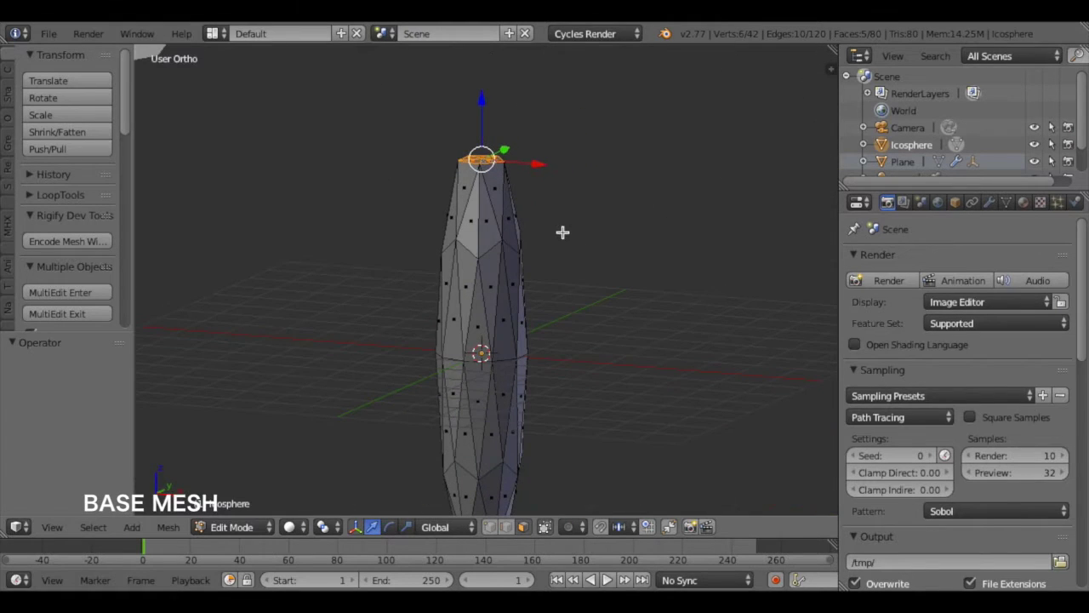
key(s)
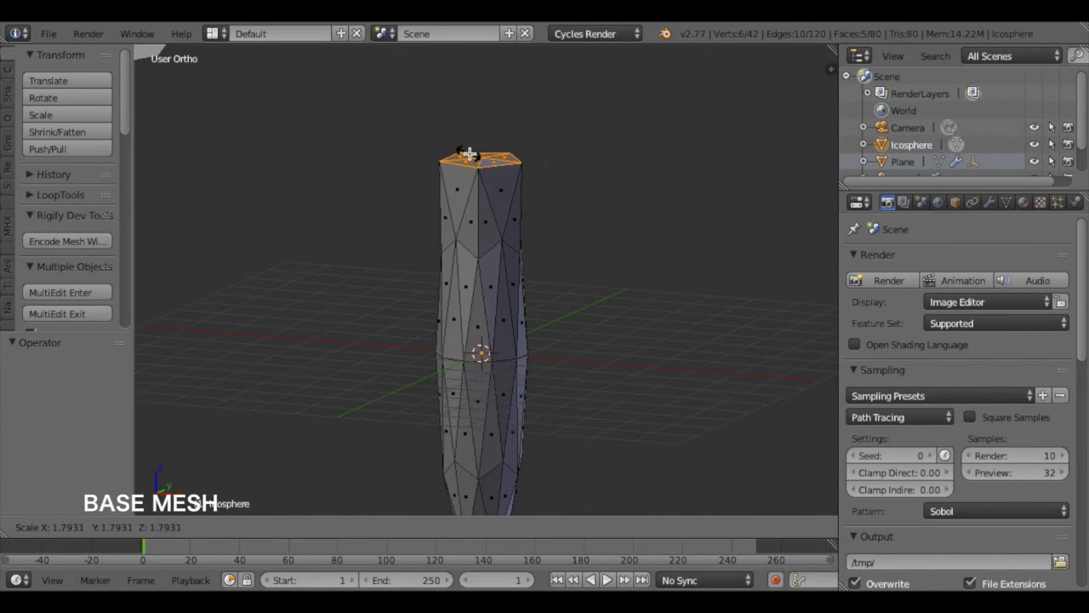
click(469, 153)
middle_drag(646, 221, 636, 285)
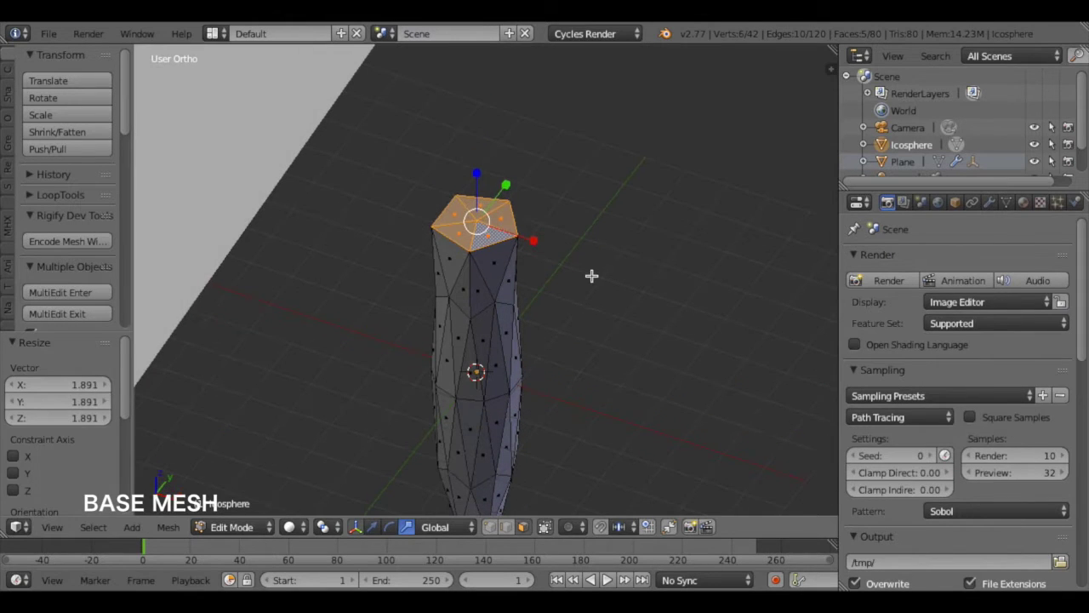
Select three adjacent triangles of the top cap and extrude them upward about 3.65 as the first branch.
key(a)
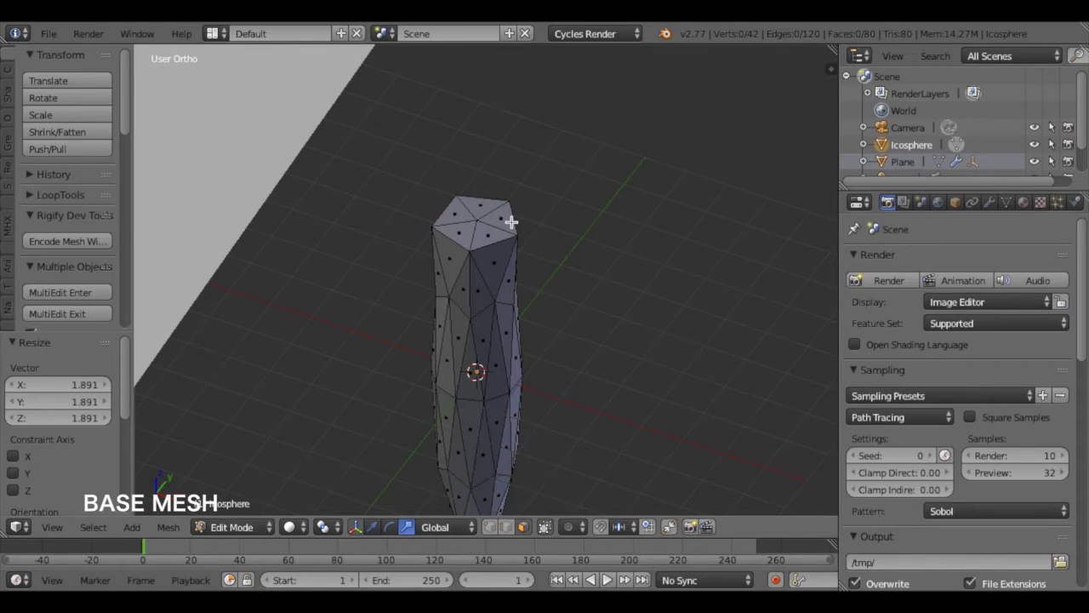
right_click(481, 206)
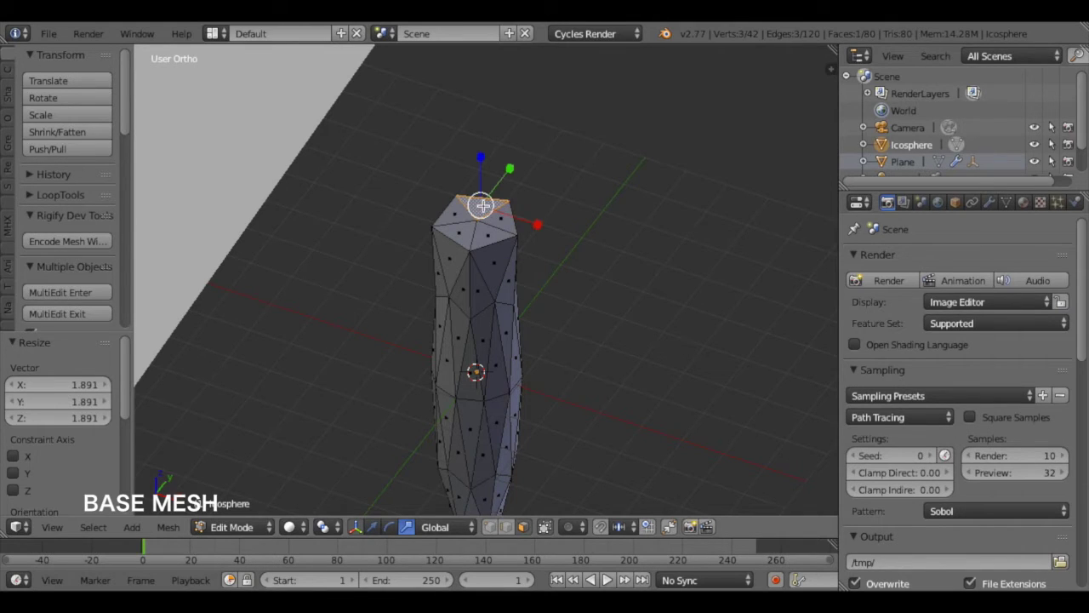
shift+right_click(501, 223)
shift+right_click(486, 236)
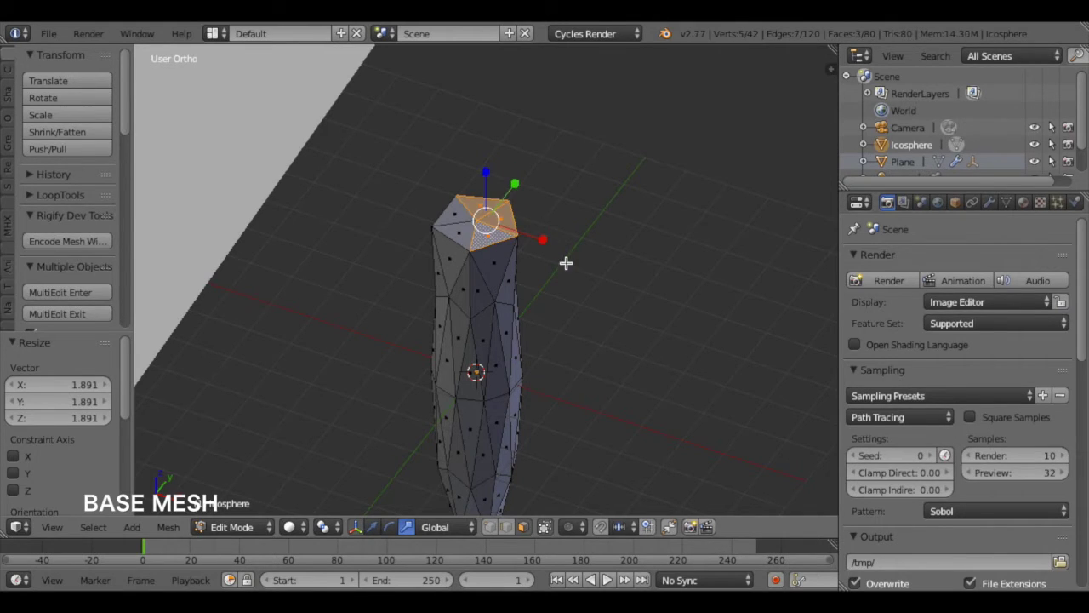
middle_drag(566, 263, 575, 230)
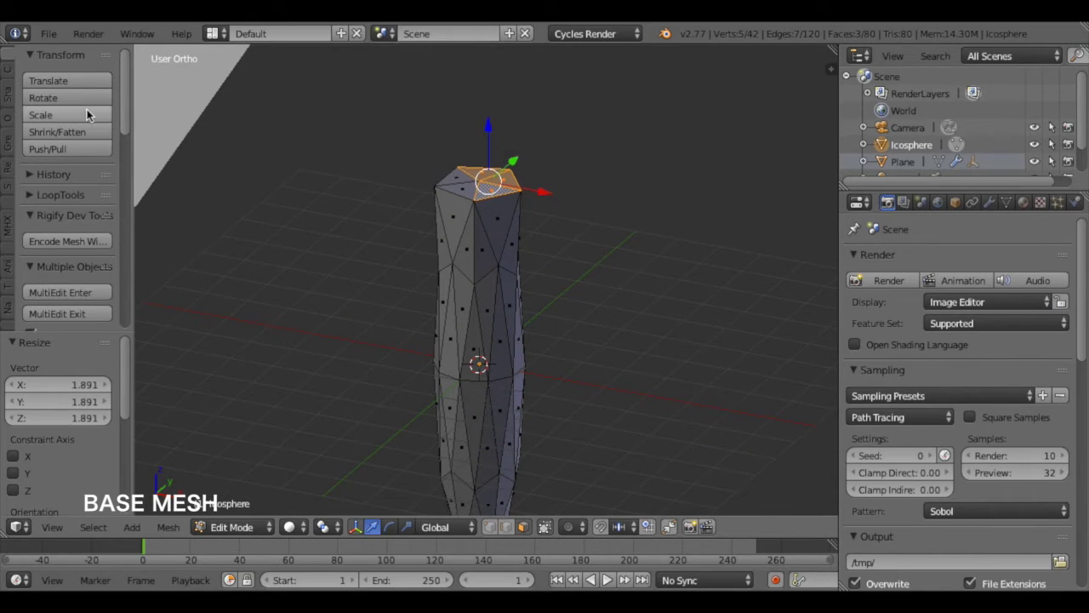
drag(127, 110, 124, 240)
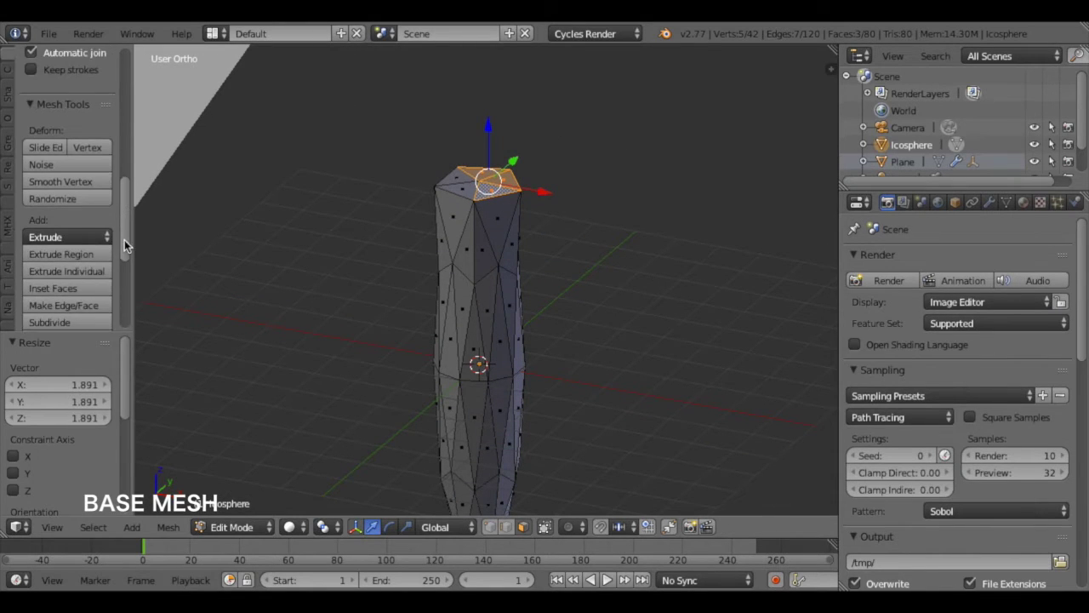
click(92, 259)
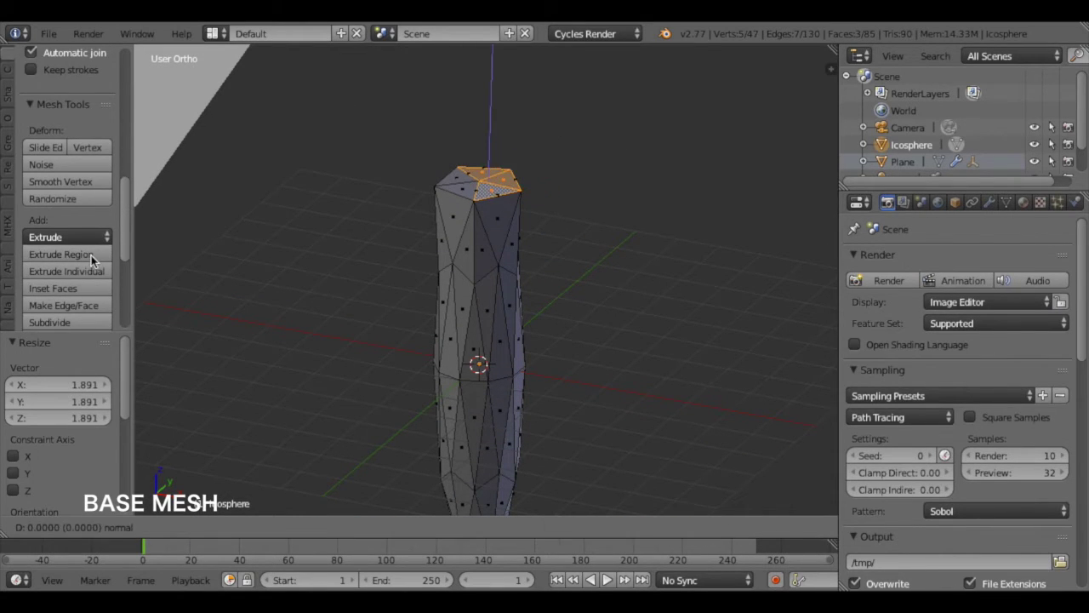
click(92, 100)
shift+scroll(601, 253, up, 5)
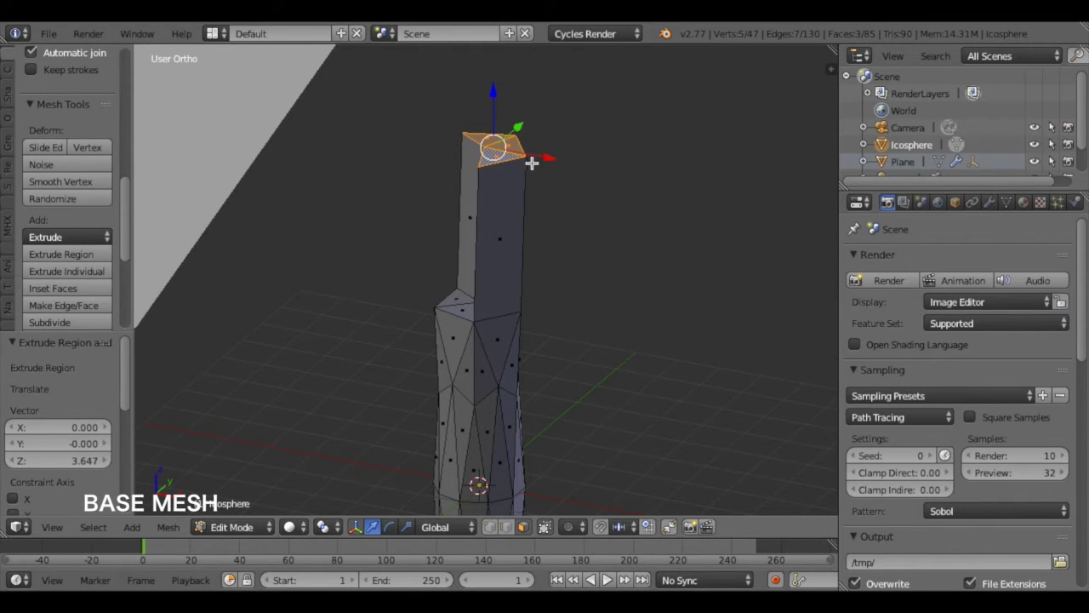
Shift the first branch's end face outward along positive X and rotate it, including about 9.1° around Z.
drag(542, 161, 567, 173)
key(ctrl+alt+r)
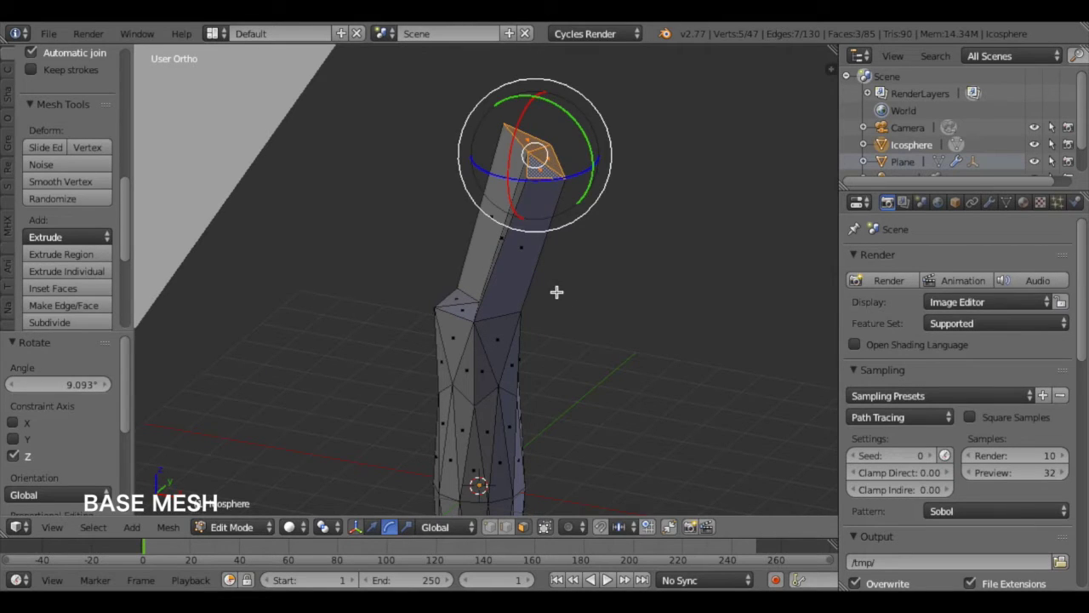
Select the two remaining triangles of the trunk's top and extrude them upward about 2.17 as a second branch.
middle_drag(557, 290, 548, 361)
shift+scroll(548, 361, down, 3)
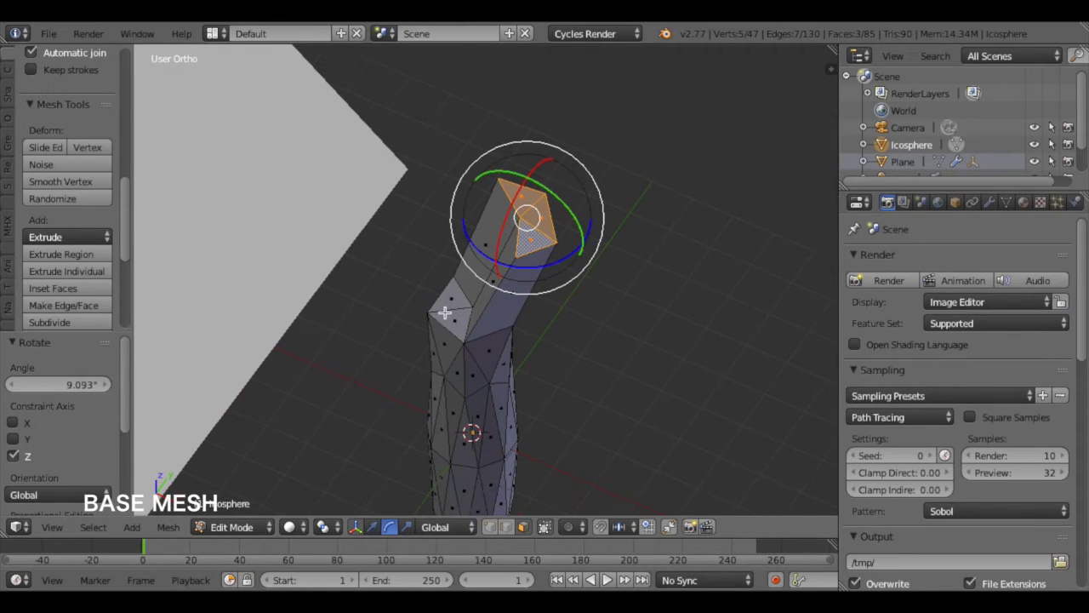
right_click(450, 298)
key(ctrl+alt+g)
shift+right_click(454, 323)
middle_drag(464, 398, 463, 332)
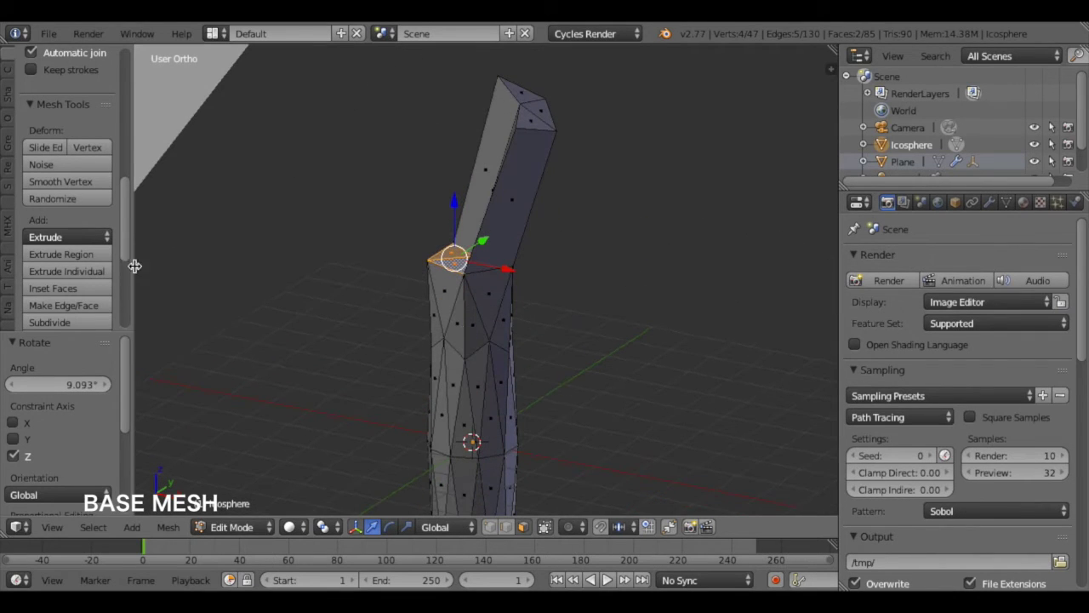
click(54, 255)
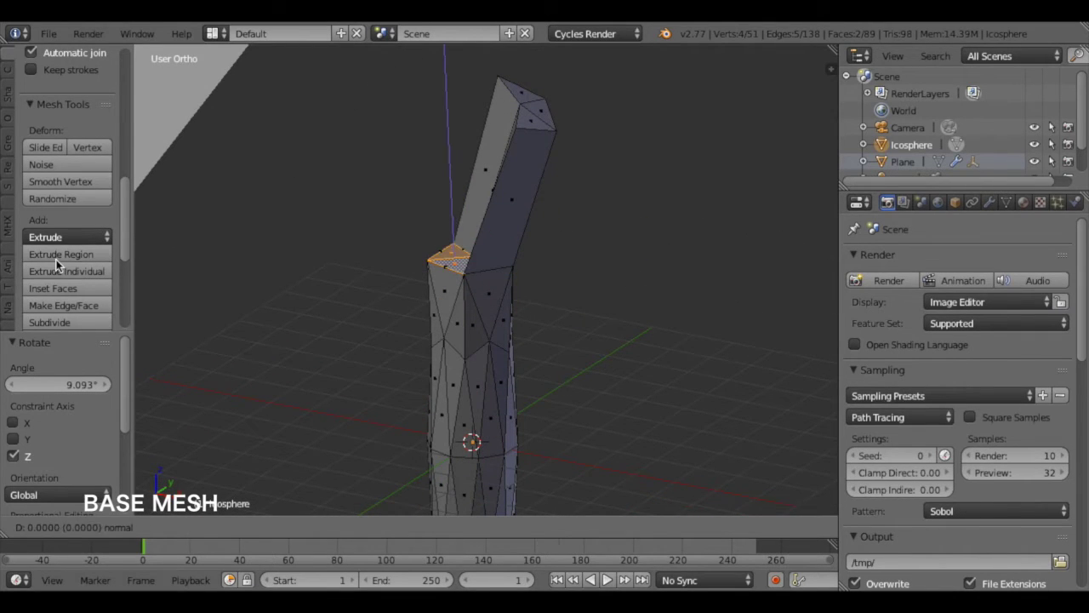
click(21, 174)
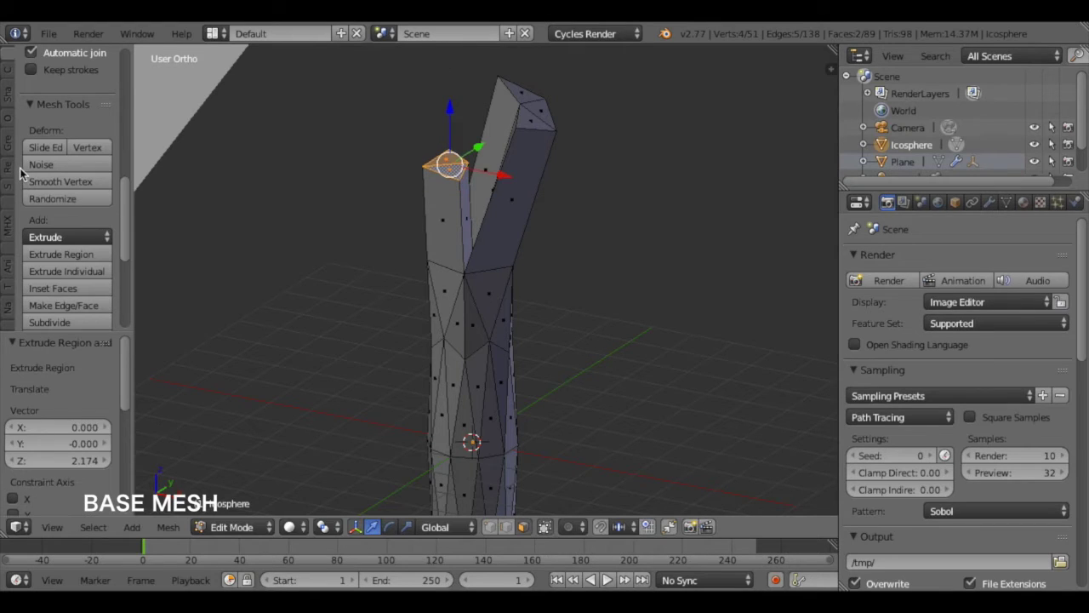
Shift the second branch's end face along negative X, away from the first, and rotate it, including about -3.5° around X.
drag(482, 173, 408, 143)
key(ctrl+alt+r)
drag(452, 182, 445, 181)
drag(426, 117, 426, 114)
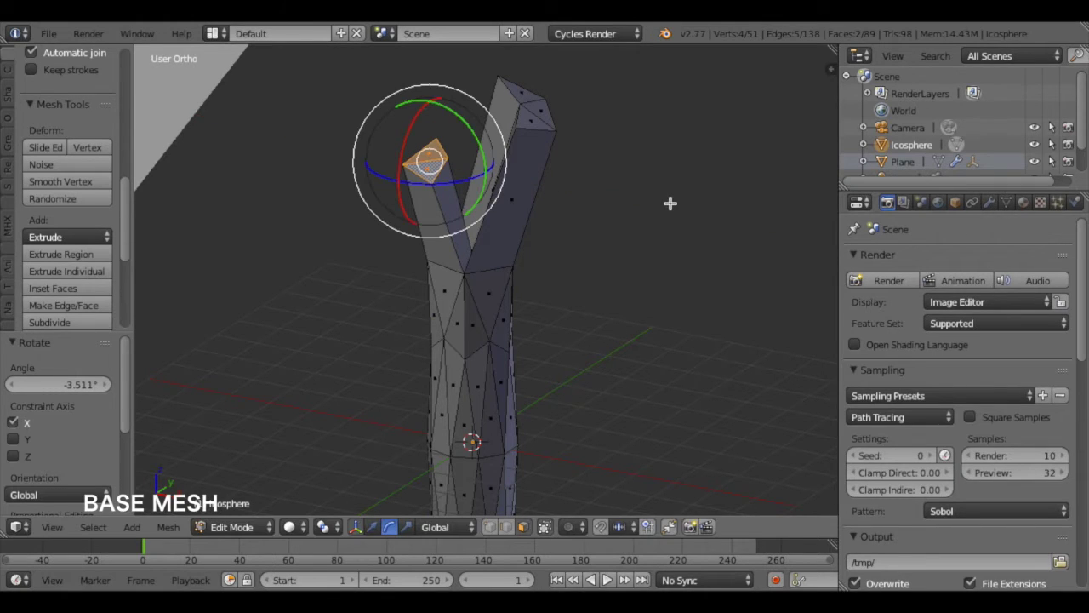
In edge selection, select the taller branch's long inner edge and move it about -0.26 along X and -0.18 along Y.
middle_drag(607, 214, 603, 245)
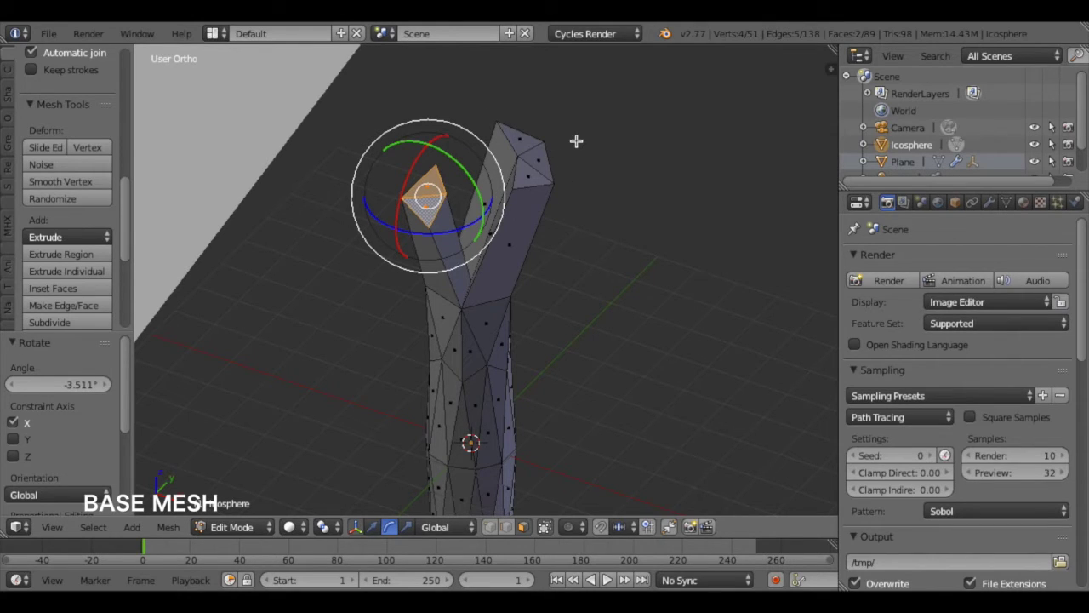
click(509, 529)
middle_drag(556, 331, 607, 302)
key(a)
right_click(525, 201)
middle_drag(546, 239, 533, 246)
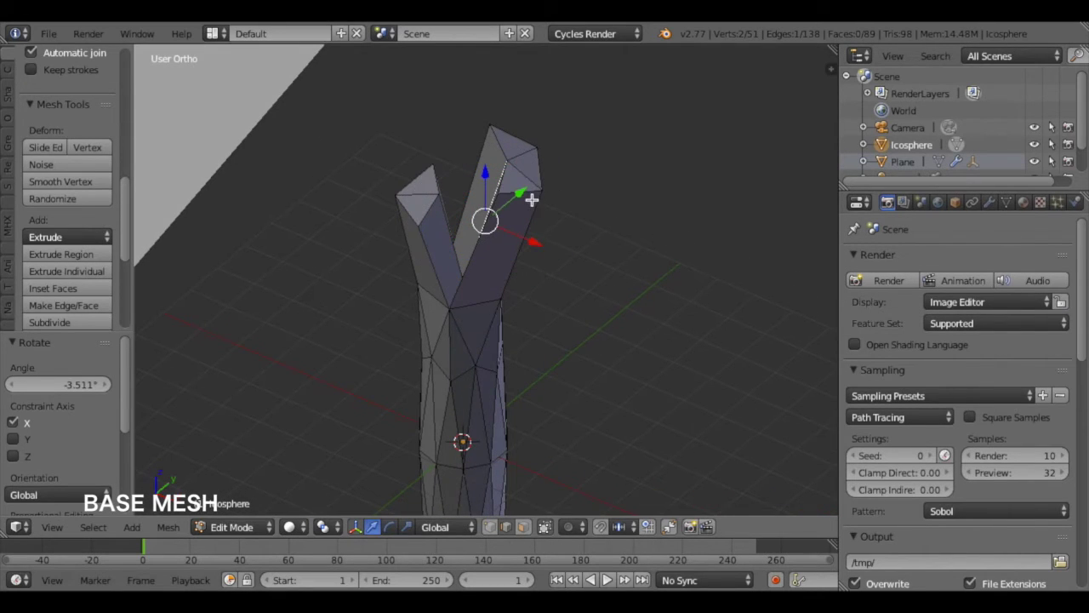
mouse_move(521, 196)
mouse_down()
mouse_move(506, 194)
mouse_move(520, 197)
mouse_up()
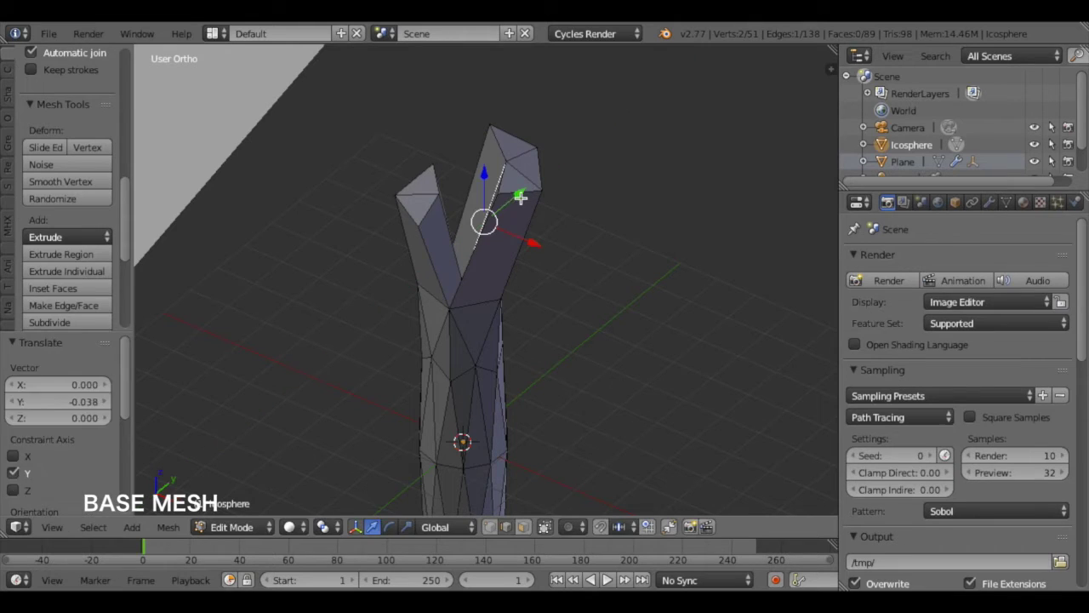
key(ctrl+z)
middle_drag(517, 270, 500, 304)
key(g)
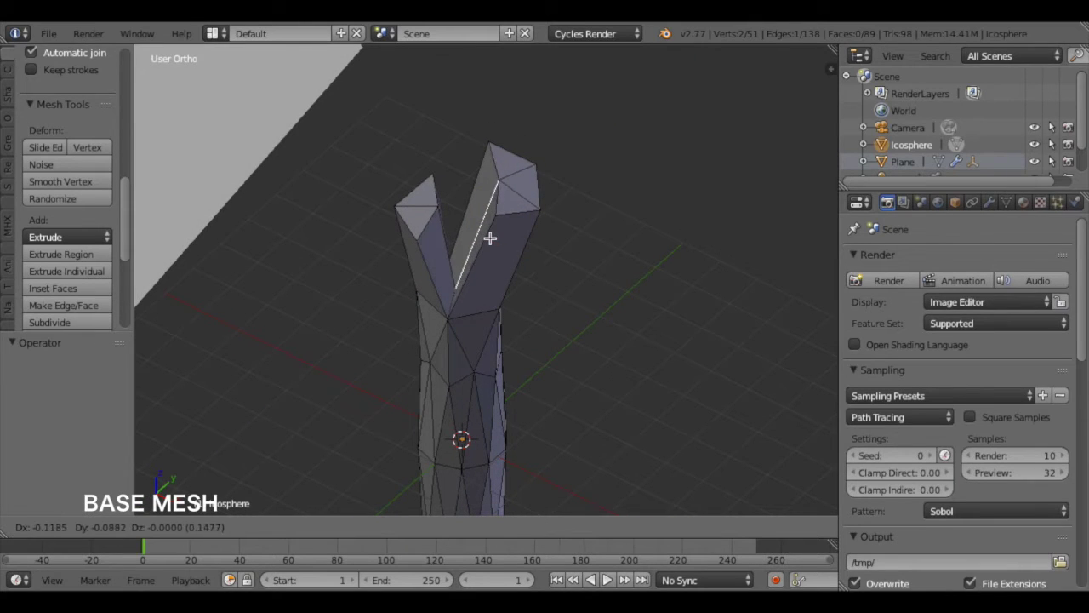
click(483, 237)
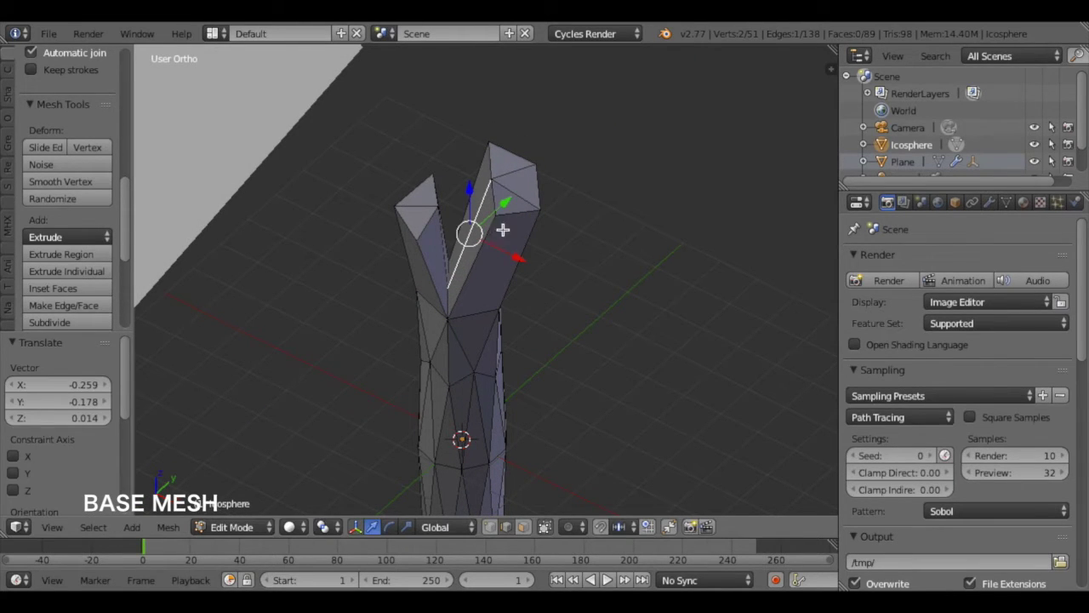
Shift the taller branch's inner edge along X by about -0.27, followed by a correction of about 0.18.
key(g)
key(x)
click(494, 254)
middle_drag(494, 256, 508, 308)
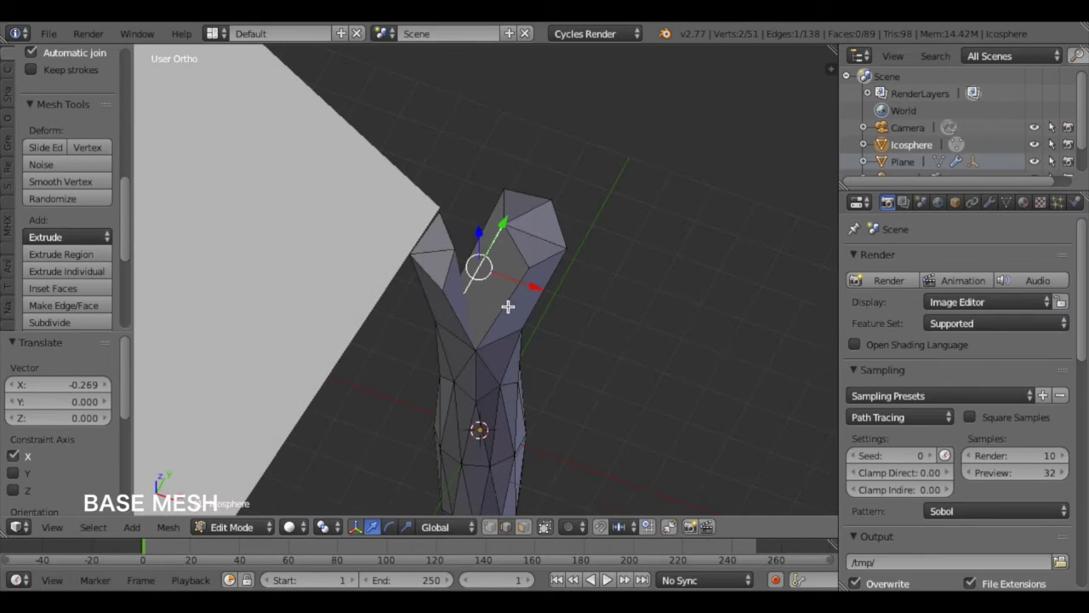
middle_drag(508, 270, 509, 239)
key(g)
key(x)
click(462, 228)
Raise the taller branch's inner edge about 0.275 along Z and adjust its position along Y.
key(g)
key(z)
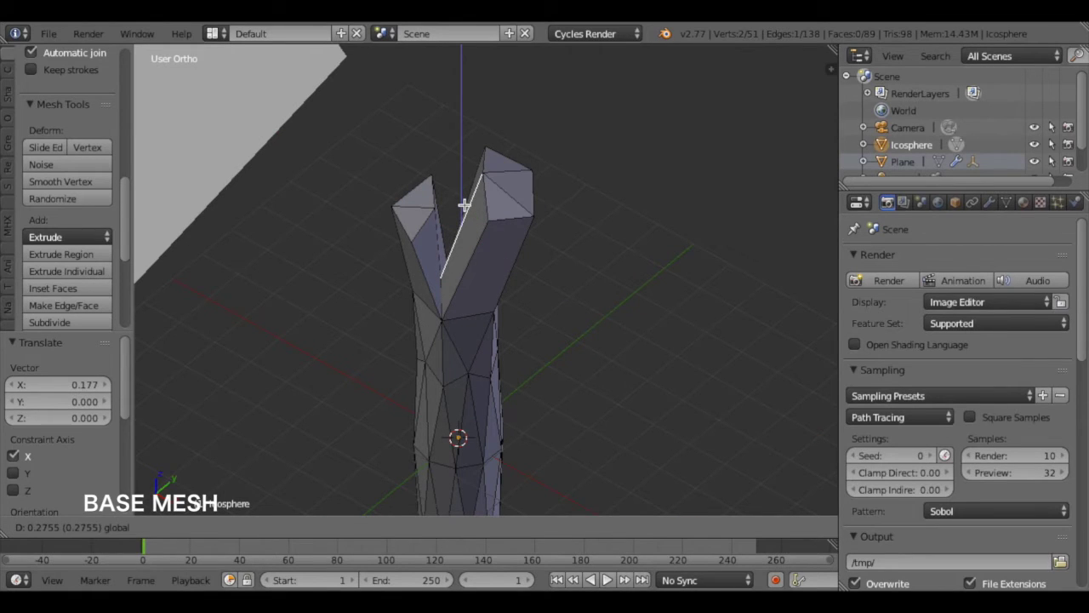
click(464, 205)
middle_drag(464, 205, 446, 267)
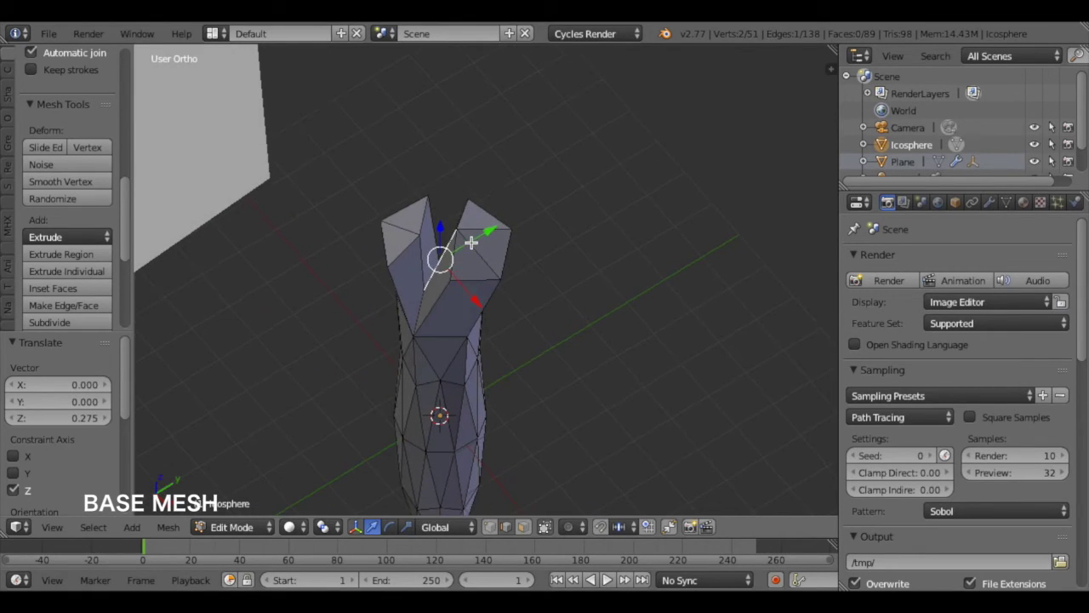
key(g)
key(y)
click(447, 245)
Select the shorter branch's inner edge and move it about 0.275 along X toward the taller branch.
key(g)
click(421, 249)
middle_drag(392, 267, 465, 282)
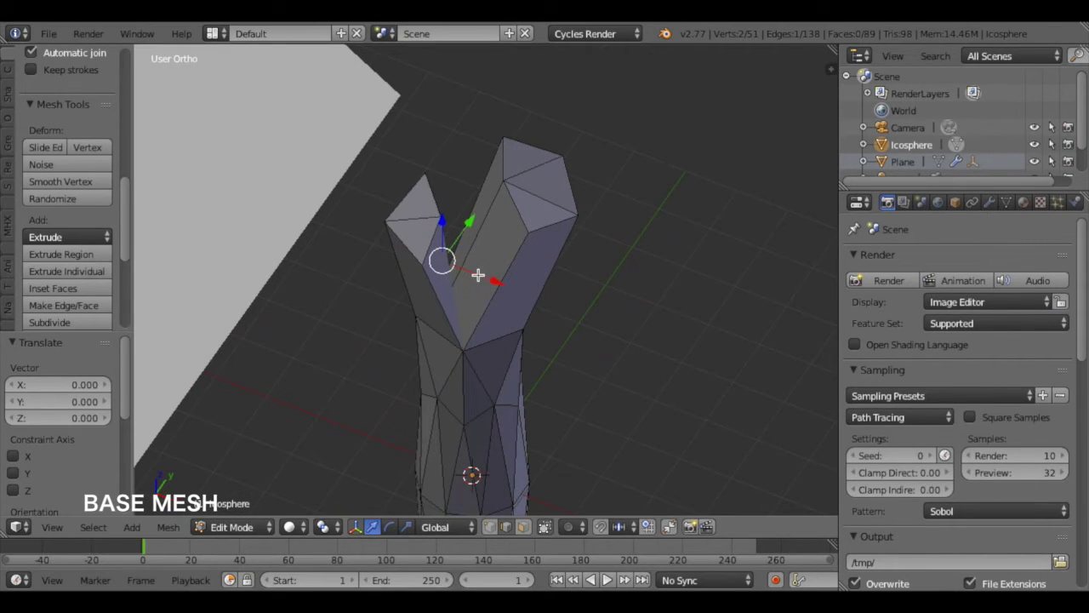
key(g)
key(x)
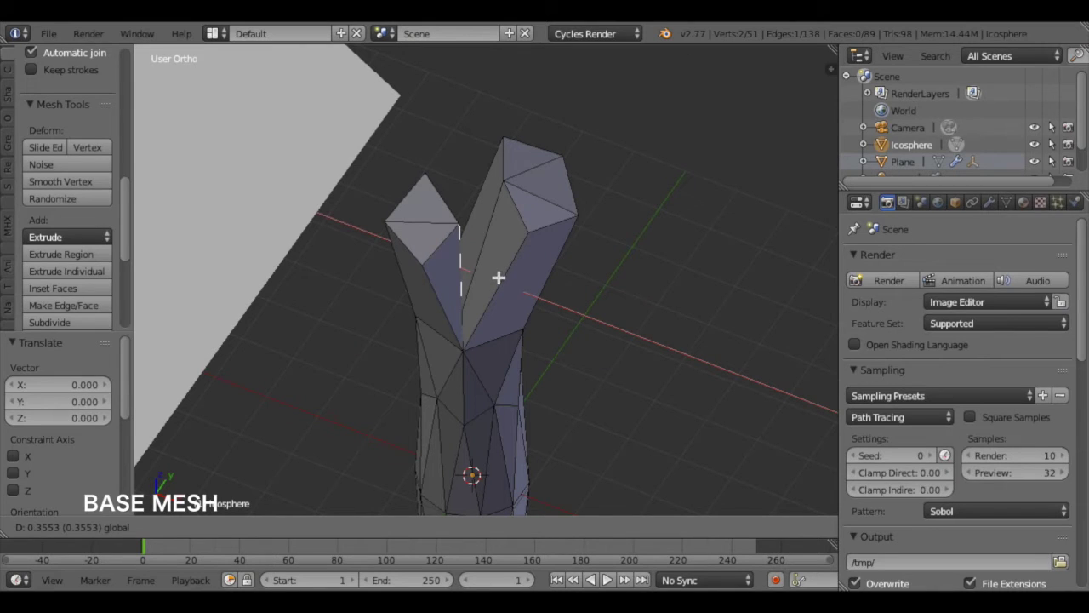
click(496, 275)
middle_drag(496, 275, 465, 289)
middle_drag(700, 338, 660, 331)
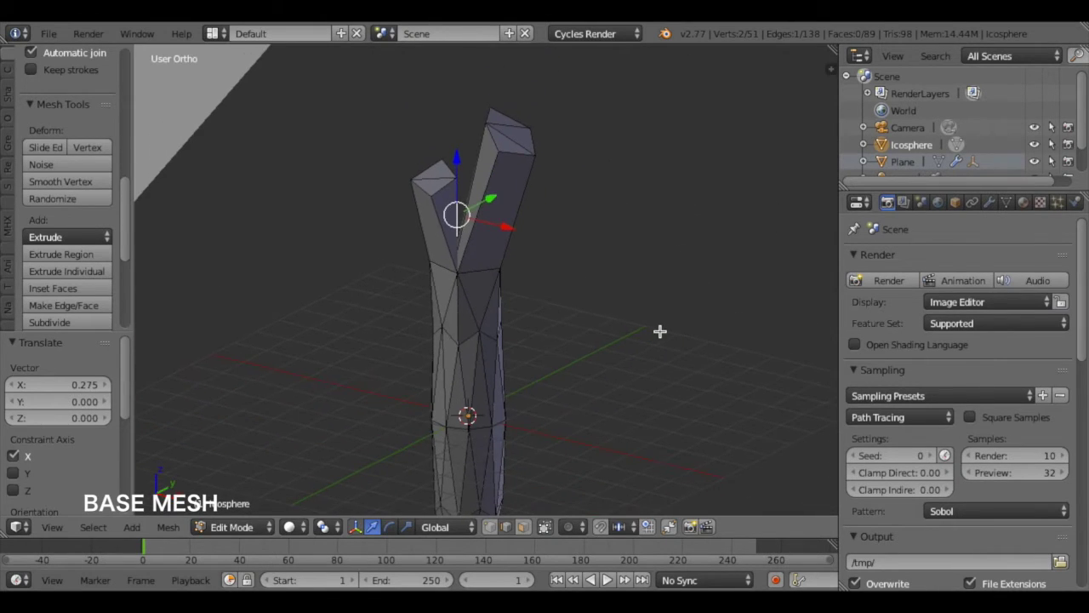
Make occluded geometry selectable, box-select all faces of both branches and subdivide them with one cut.
click(545, 527)
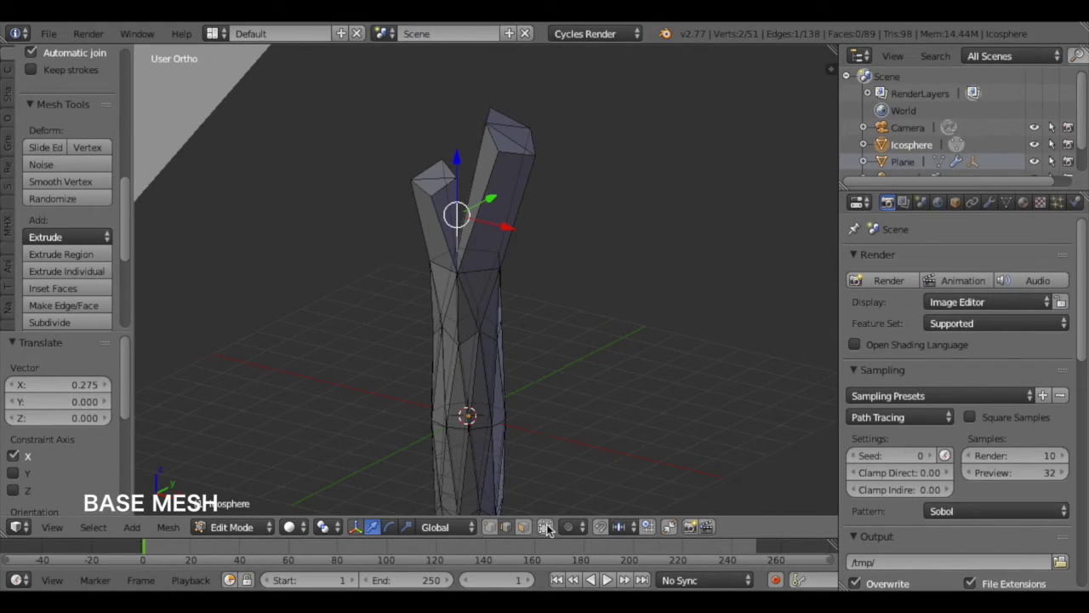
middle_drag(433, 277, 350, 313)
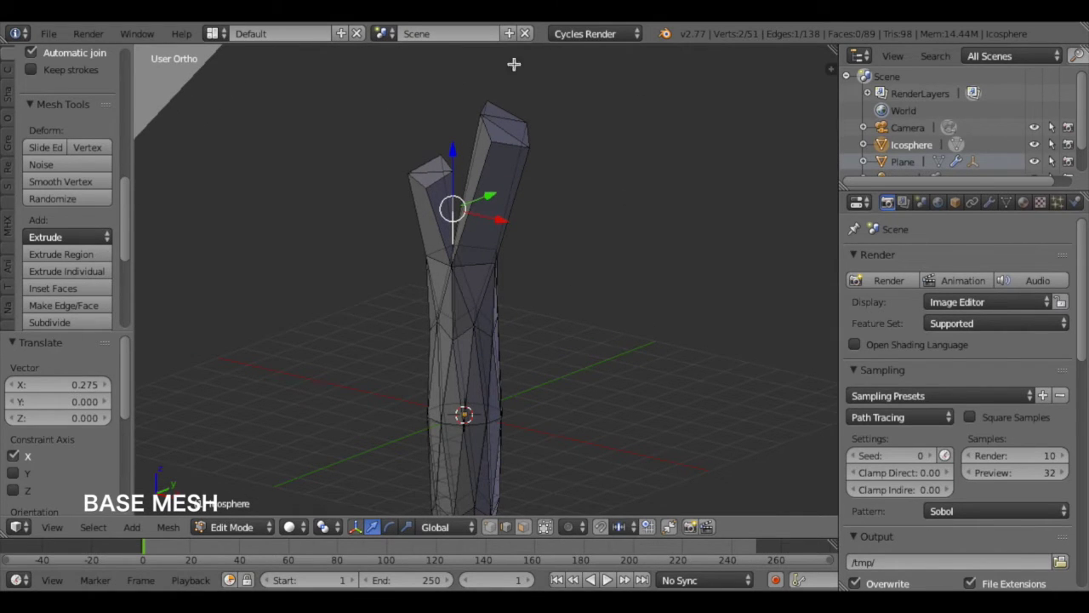
key(a)
key(ctrl+Tab)
click(352, 124)
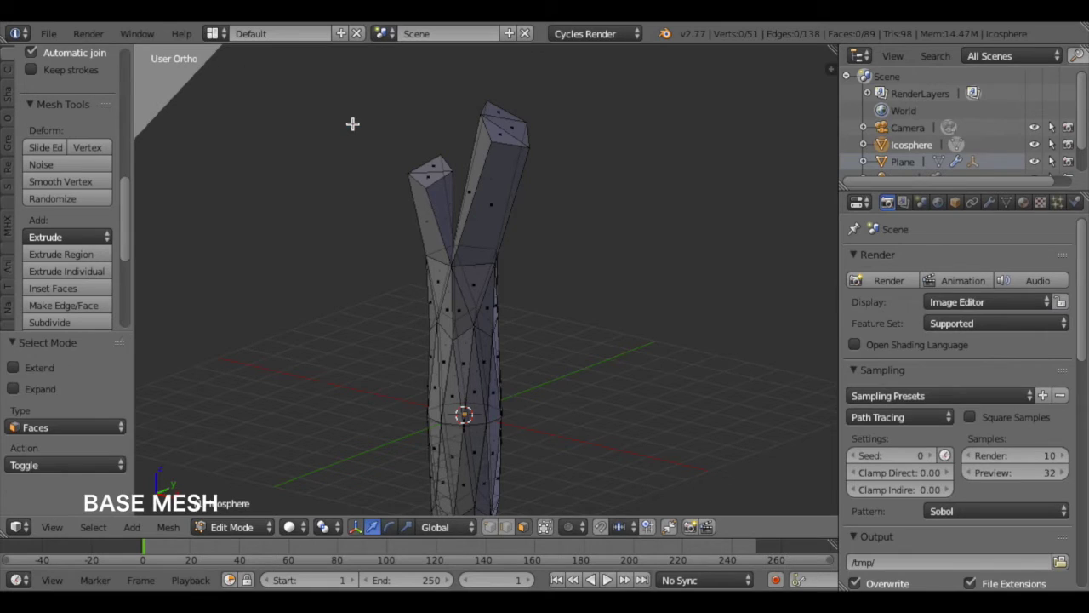
drag(351, 80, 604, 234)
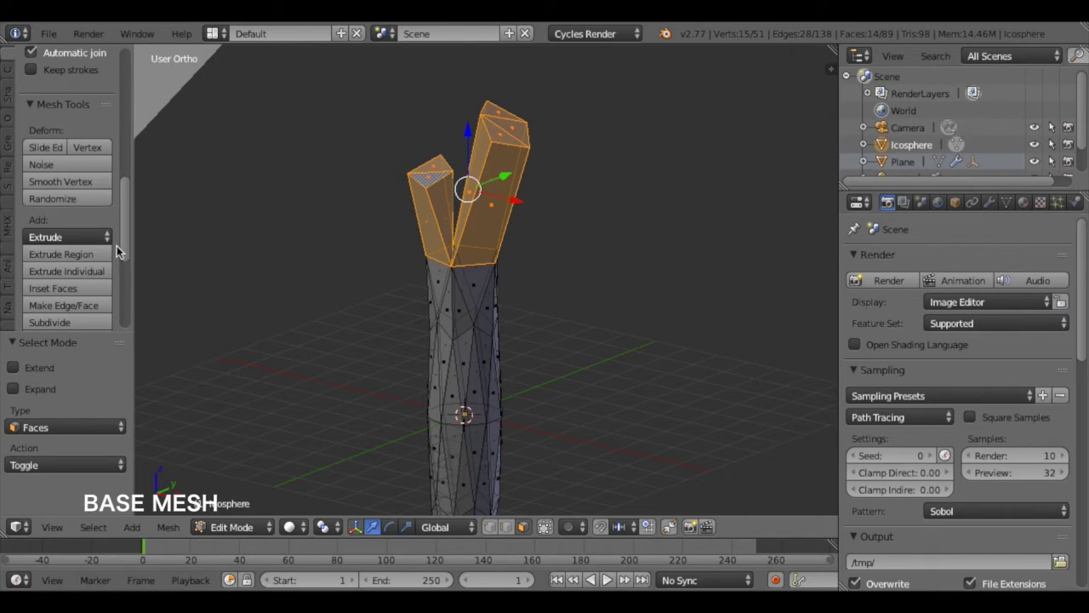
scroll(126, 263, down, 4)
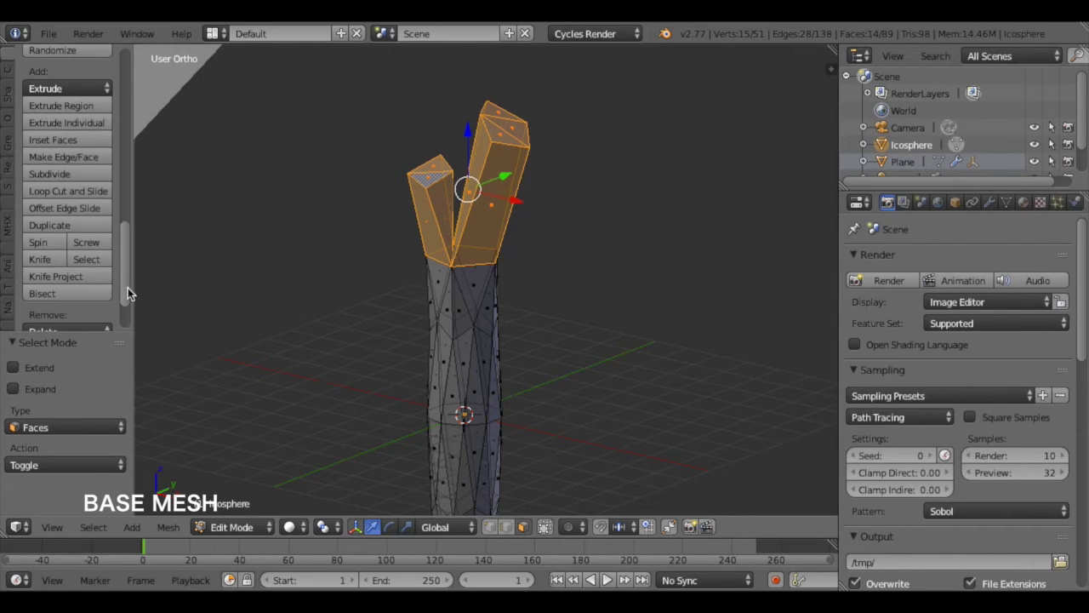
click(49, 173)
shift+middle_drag(558, 274, 557, 264)
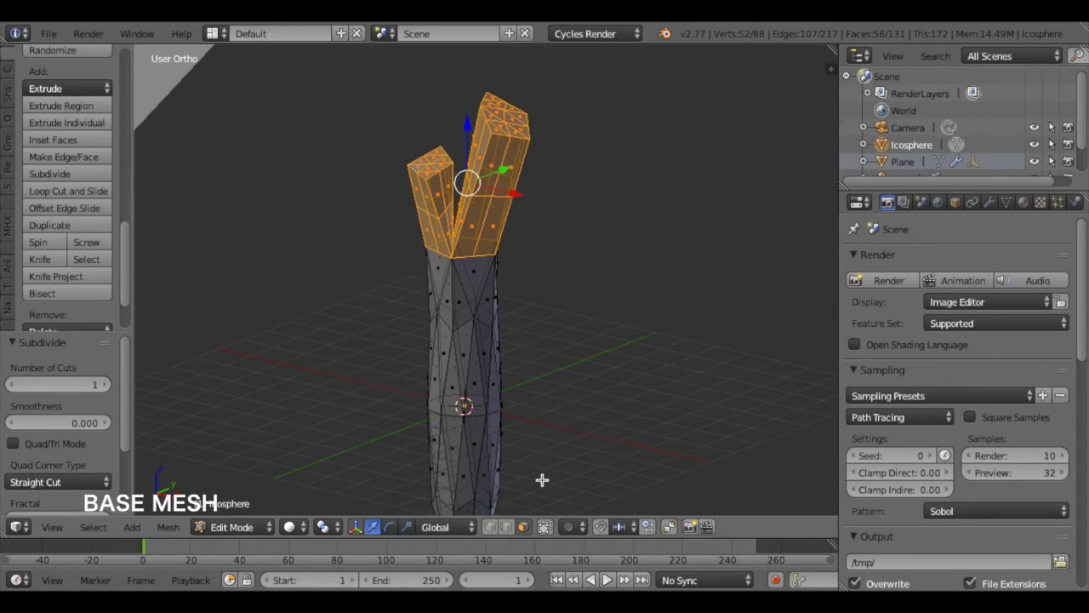
shift+scroll(571, 297, up, 5)
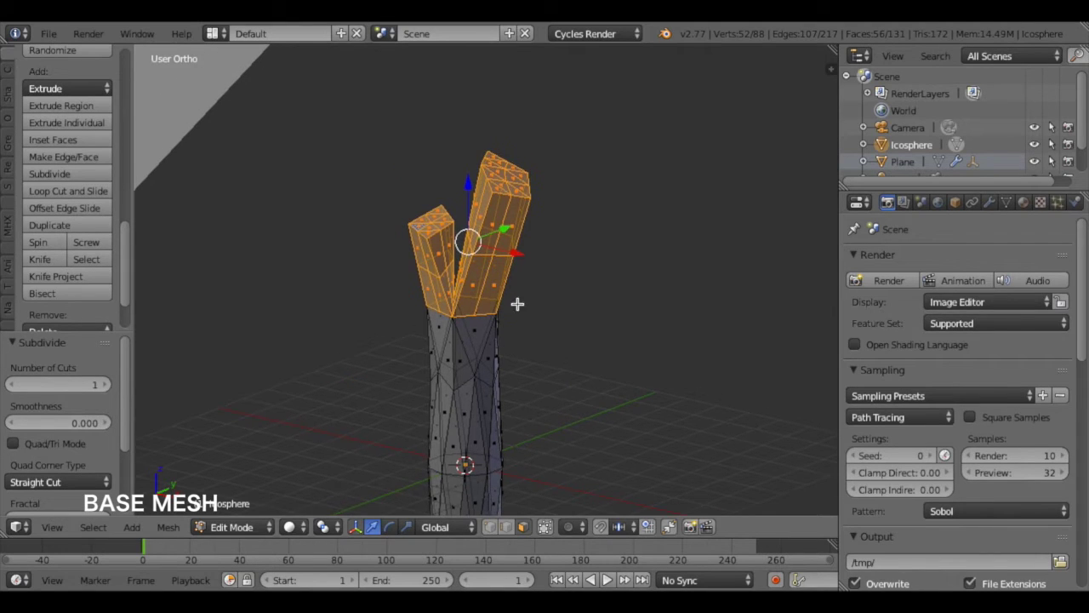
scroll(564, 299, up, 2)
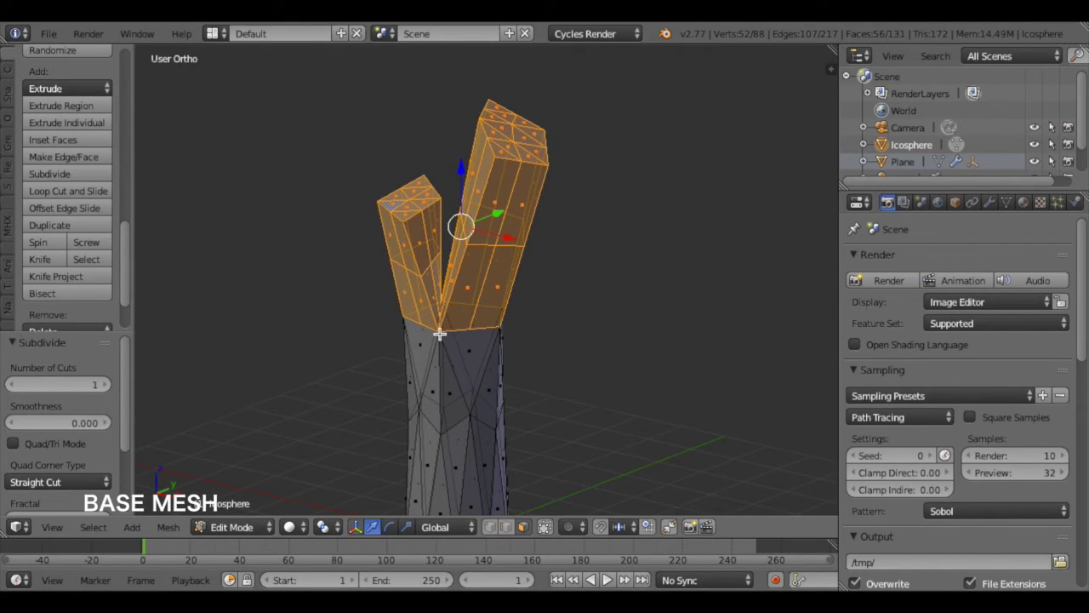
middle_drag(439, 333, 412, 353)
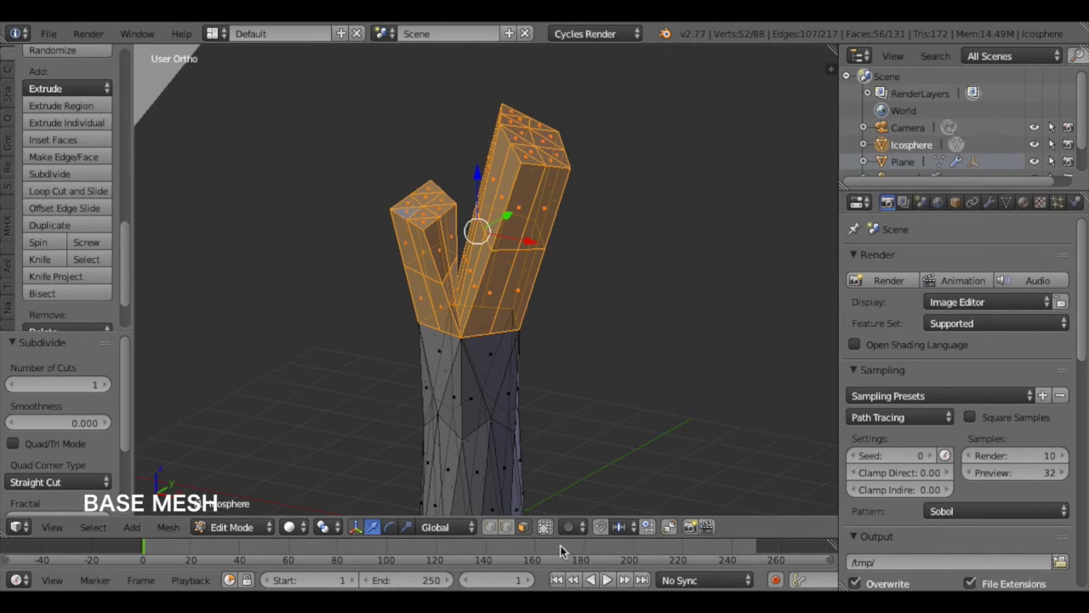
click(509, 528)
middle_drag(552, 397, 589, 377)
right_click(585, 387)
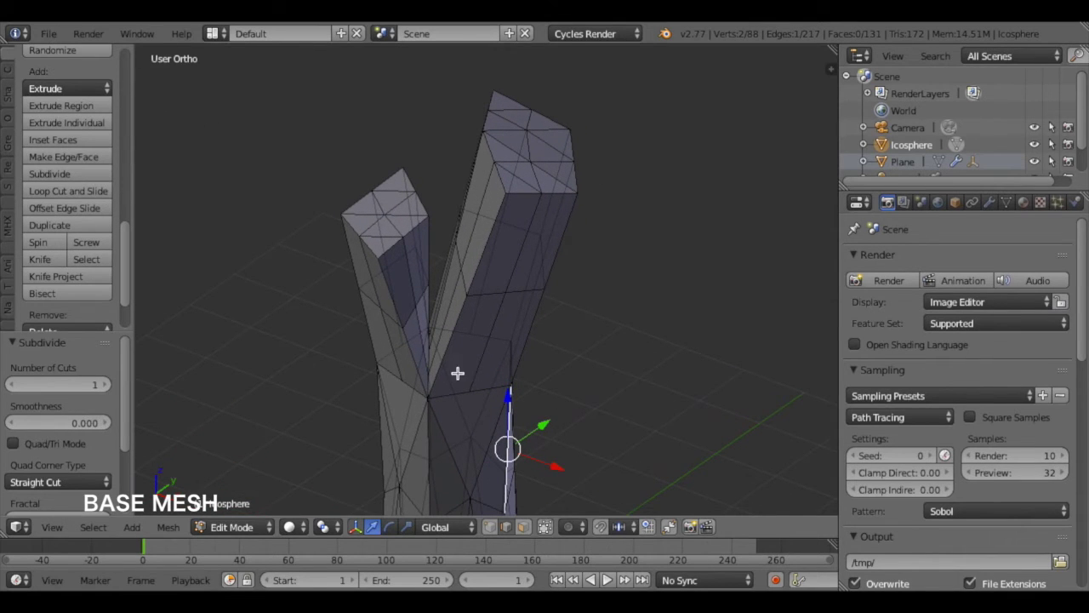
right_click(428, 380)
middle_drag(428, 380, 360, 443)
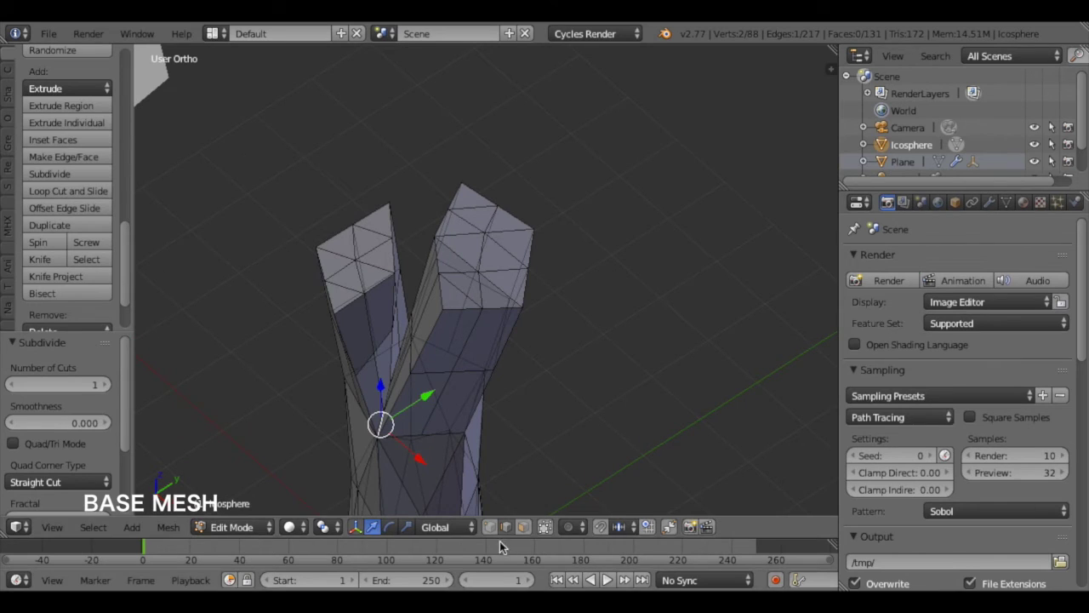
Clear the selection and, in vertex selection, select three connected vertices in the fork between the branches.
middle_drag(518, 465, 558, 442)
key(a)
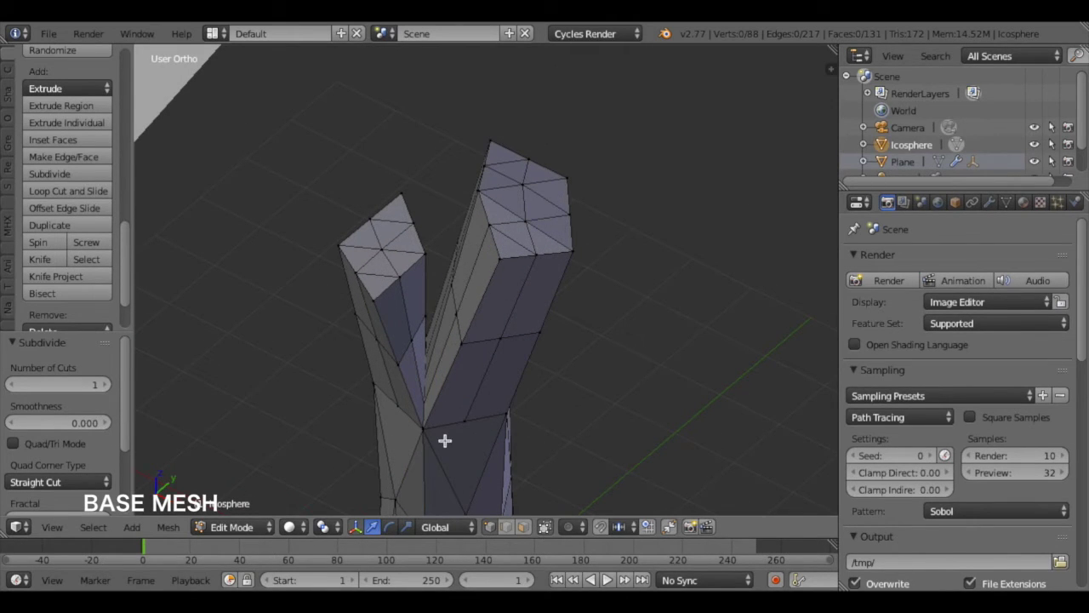
right_click(426, 422)
middle_drag(421, 417, 411, 450)
shift+click(416, 430)
right_click(407, 449)
shift+right_click(407, 465)
shift+right_click(417, 400)
middle_drag(419, 401, 441, 415)
key(ctrl+z)
shift+right_click(359, 455)
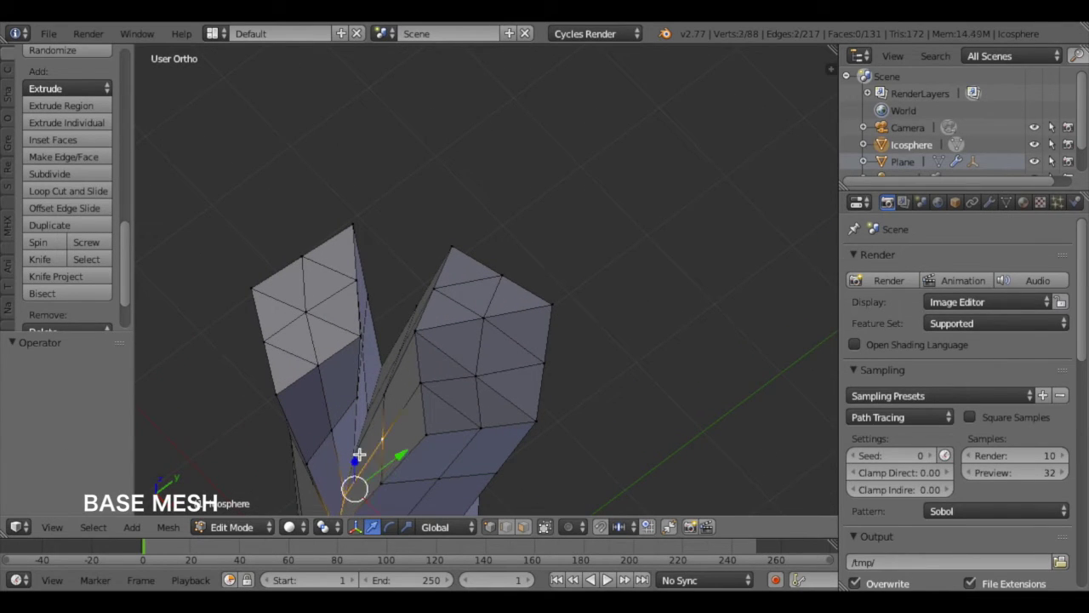
shift+right_click(359, 455)
middle_drag(358, 446, 376, 464)
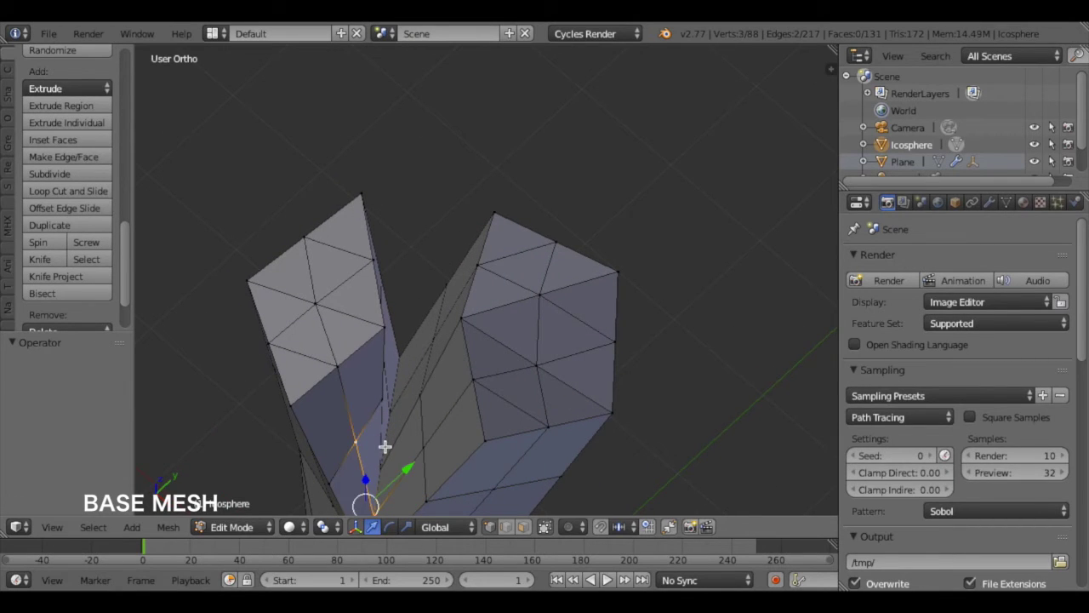
Make occluded geometry selectable and add the two remaining vertices along the fork's crease to the selection.
click(545, 529)
mouse_move(420, 472)
middle_down()
mouse_move(437, 437)
mouse_move(420, 452)
middle_up()
shift+click(359, 405)
shift+click(332, 465)
key(ctrl+z)
ctrl+middle_drag(340, 465, 397, 428)
shift+middle_drag(347, 488, 343, 454)
shift+right_click(287, 410)
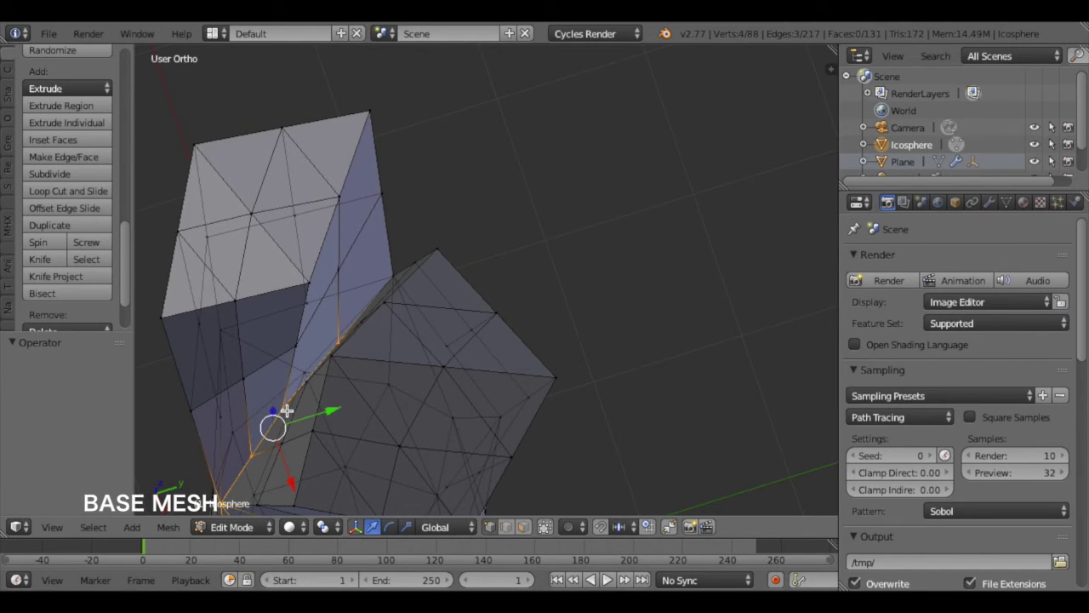
middle_drag(521, 371, 416, 388)
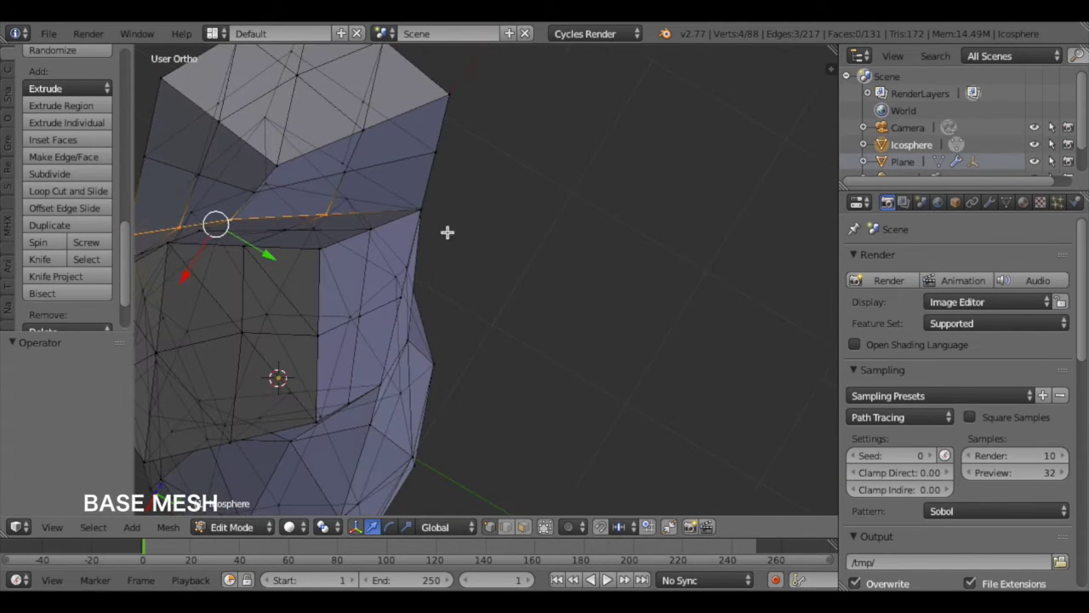
shift+right_click(424, 210)
Raise the selected fork vertices about 0.8 along Z and return to Object Mode.
middle_drag(426, 213, 721, 160)
scroll(624, 236, down, 4)
drag(455, 234, 472, 200)
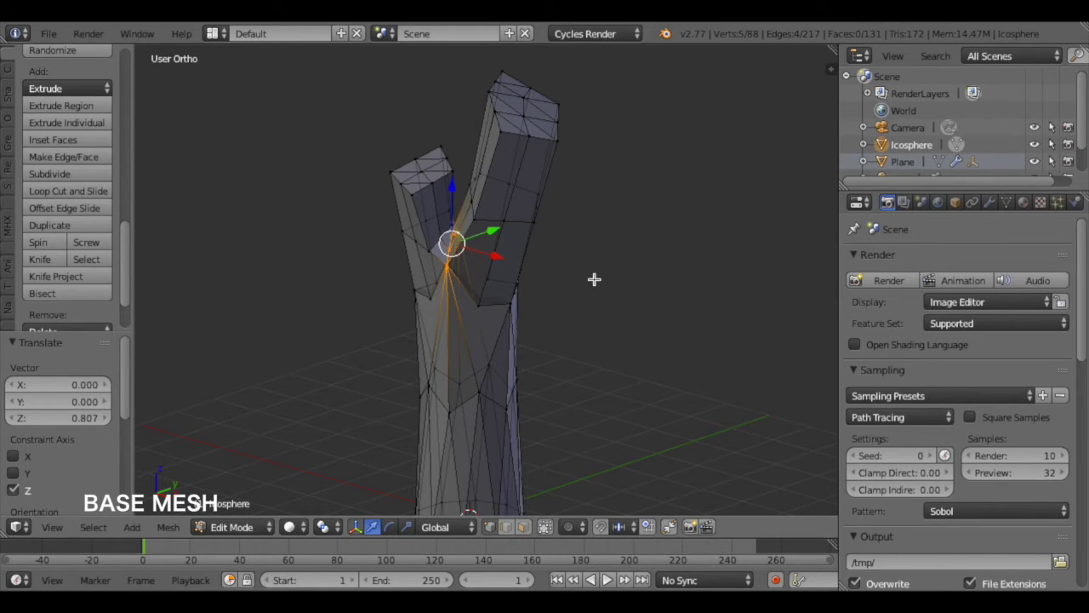
drag(452, 201, 451, 205)
key(Tab)
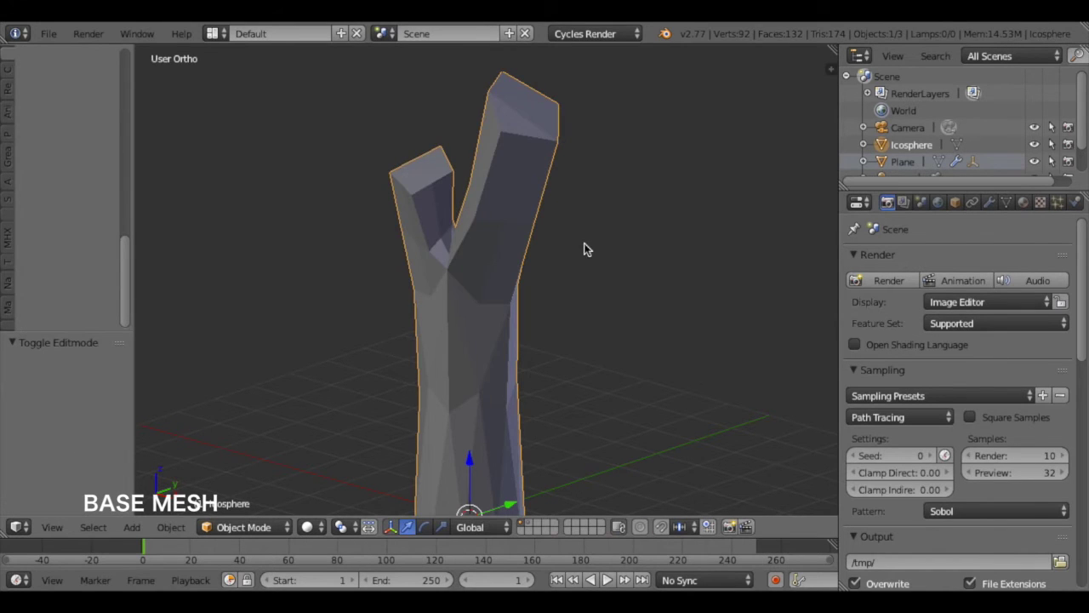
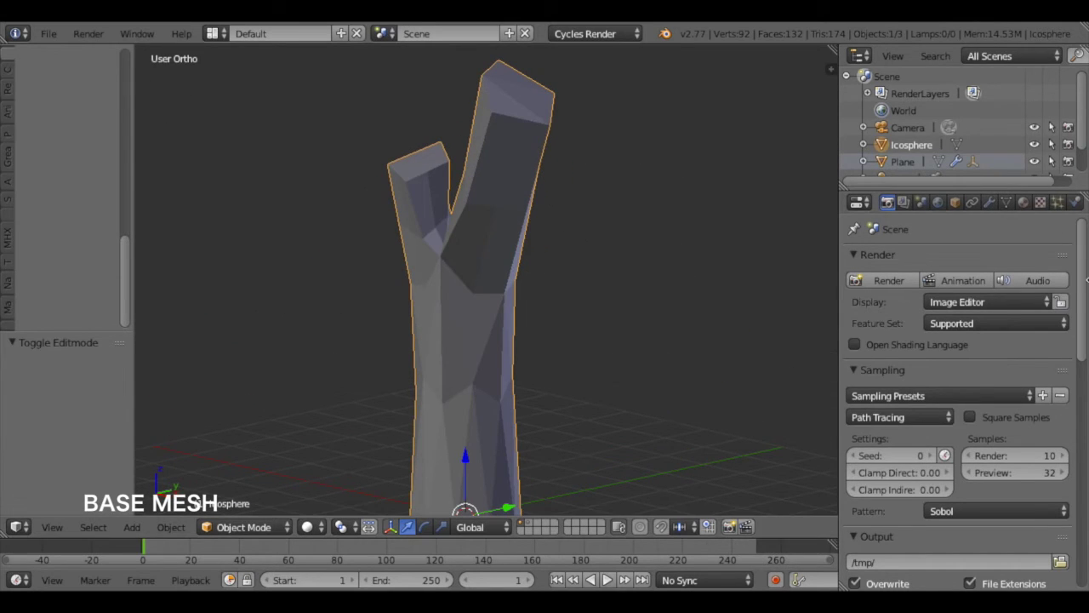
Add a Catmull-Clark Subdivision Surface modifier at view level 1 to the tree, apply it and enter Edit Mode.
click(989, 202)
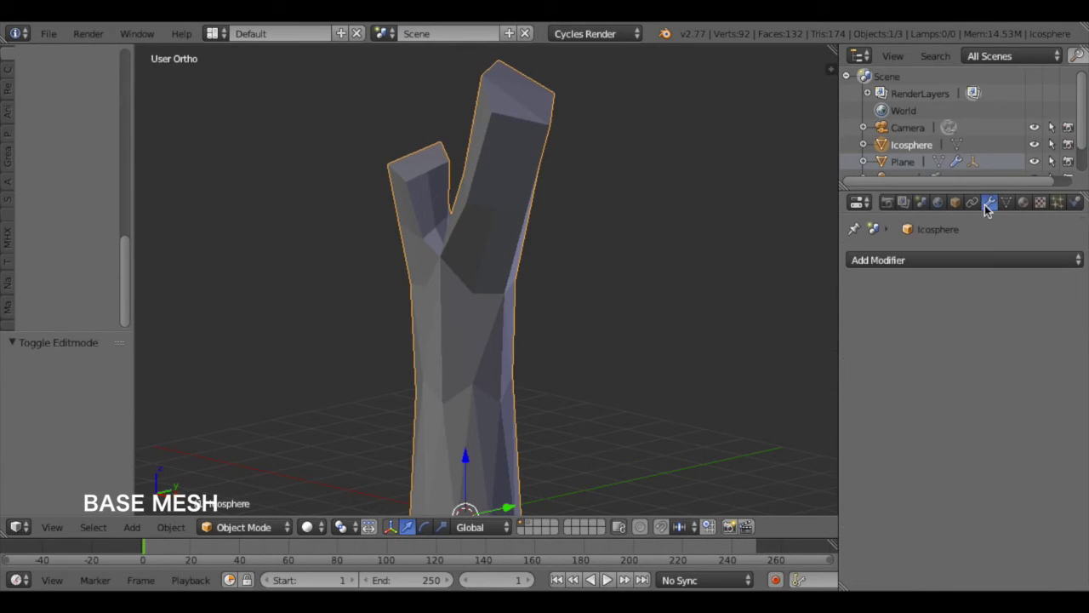
click(985, 266)
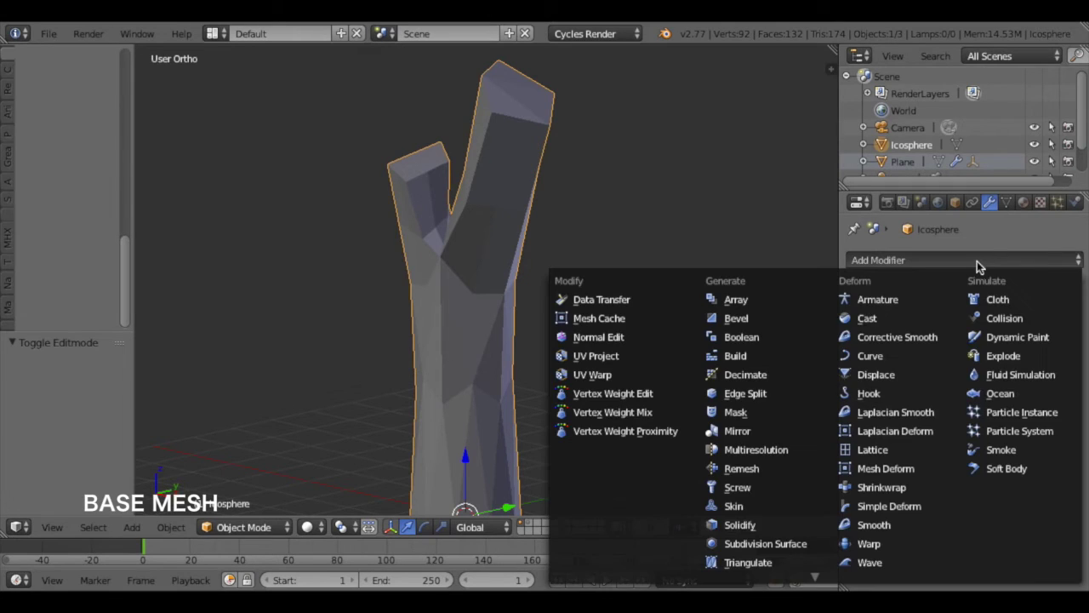
click(800, 543)
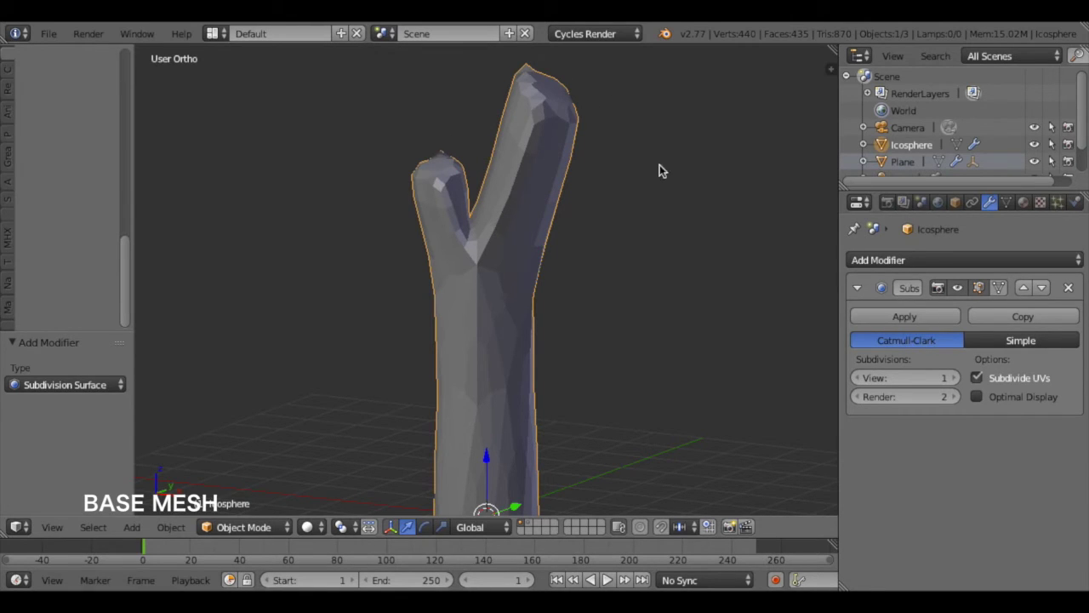
click(885, 326)
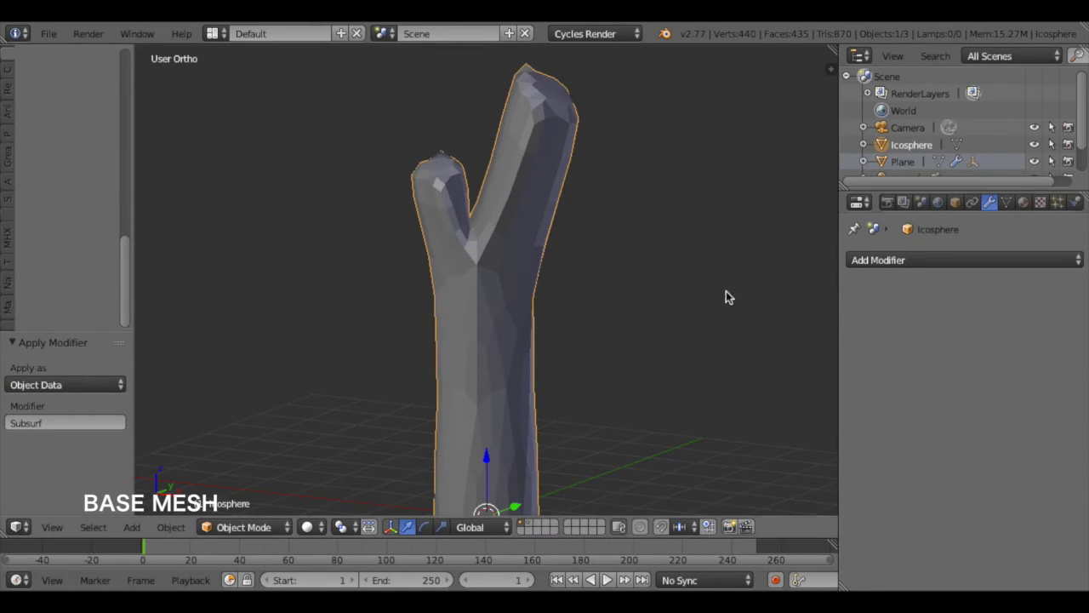
key(Tab)
scroll(684, 292, down, 3)
shift+scroll(635, 295, down, 2)
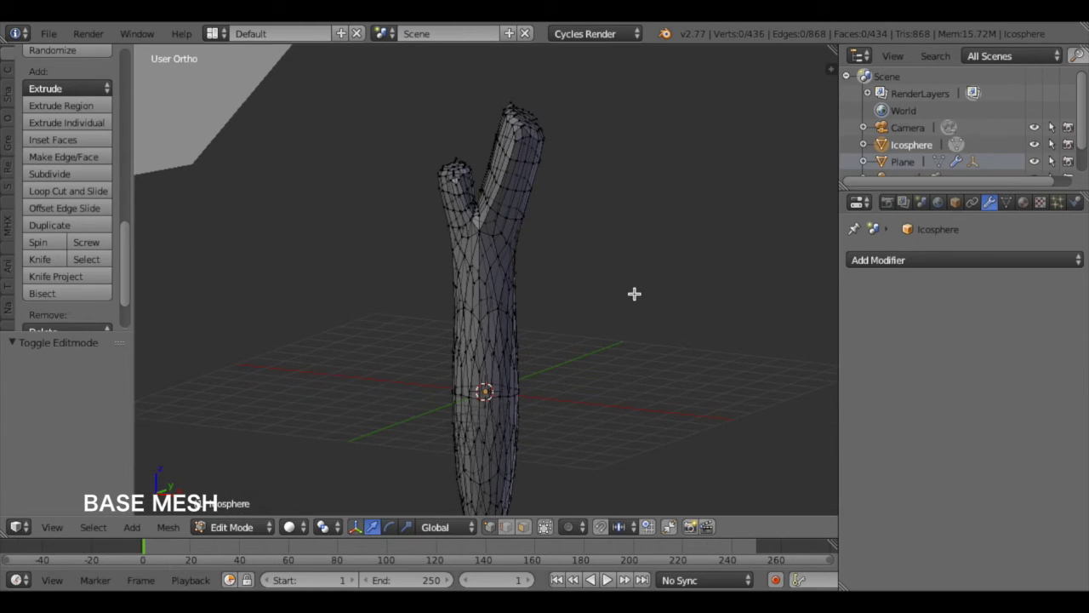
Switch to face selection, make occluded geometry selectable and box-select the faces of the entire tree mesh.
shift+scroll(421, 148, down, 3)
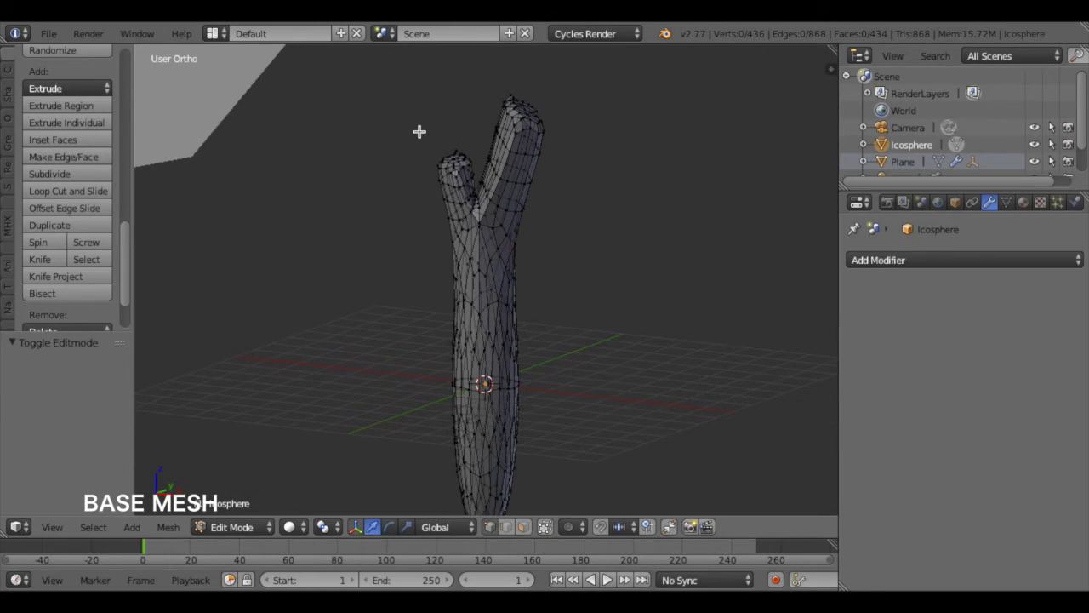
key(ctrl+Tab)
click(402, 87)
key(b)
drag(396, 74, 626, 515)
click(522, 528)
shift+scroll(596, 442, down, 3)
drag(616, 487, 370, 49)
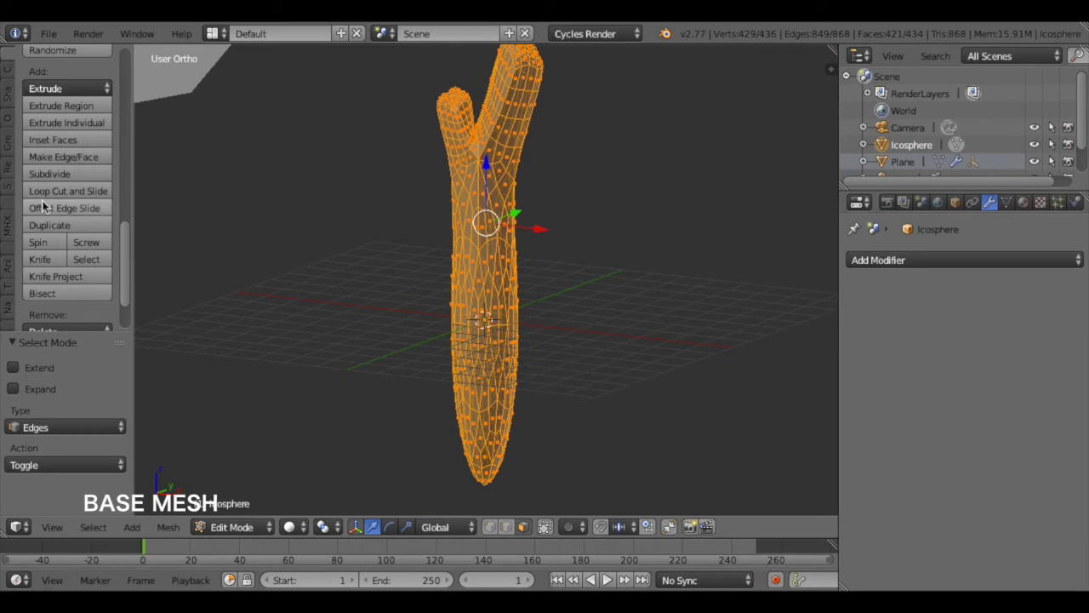
Subdivide the selected faces with one cut and return to Object Mode.
click(85, 176)
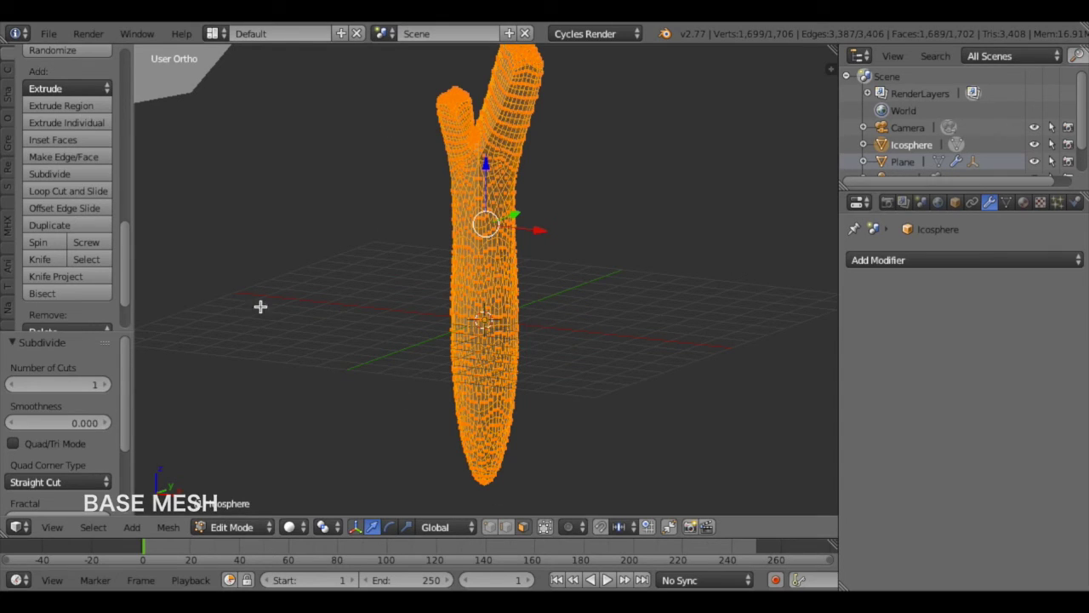
key(Tab)
middle_drag(374, 279, 372, 296)
shift+scroll(372, 295, up, 1)
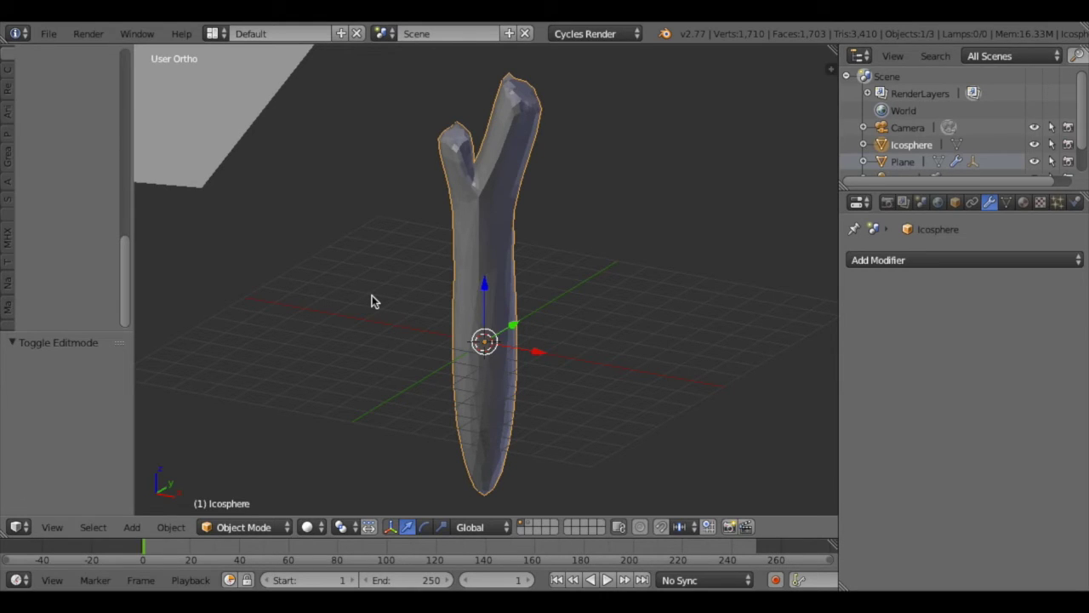
In the Crack It settings, set Scale Z to 0.1 and Max Crack to 300.
click(6, 74)
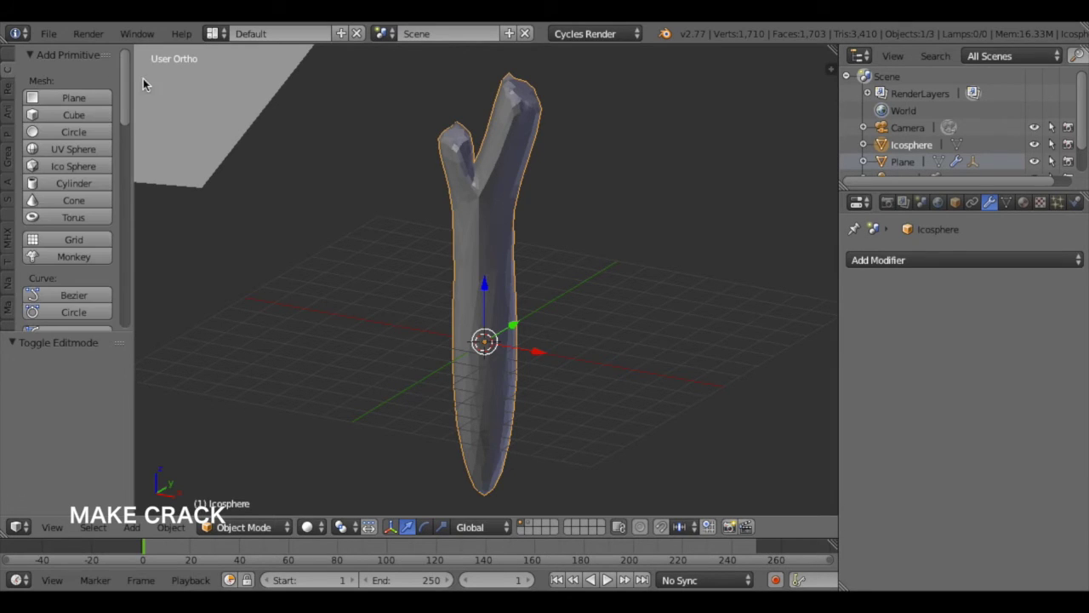
drag(124, 87, 176, 270)
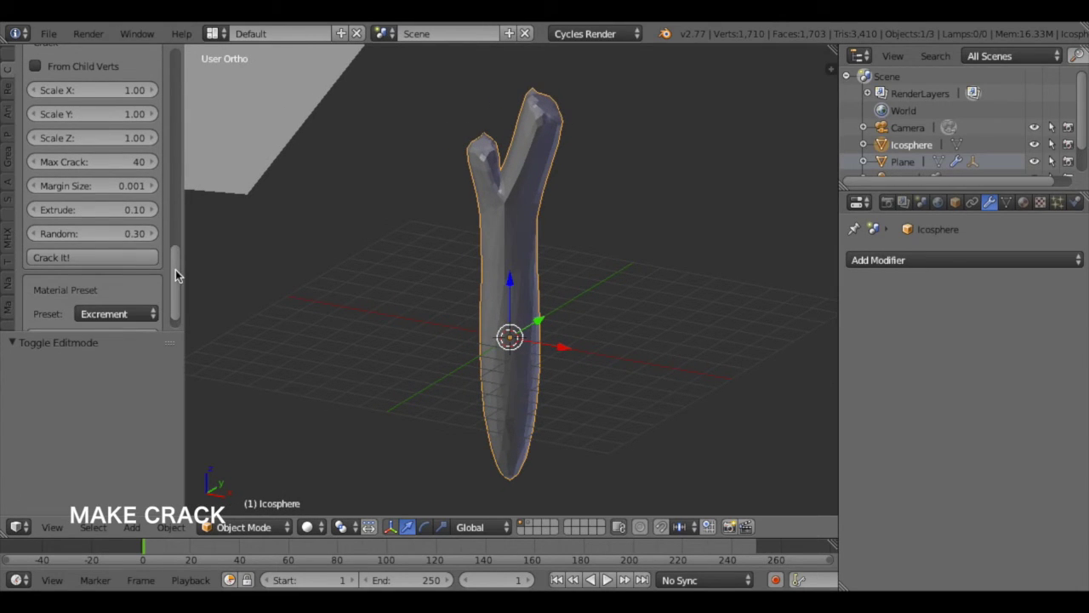
click(80, 137)
text(0.1)
key(Return)
click(84, 162)
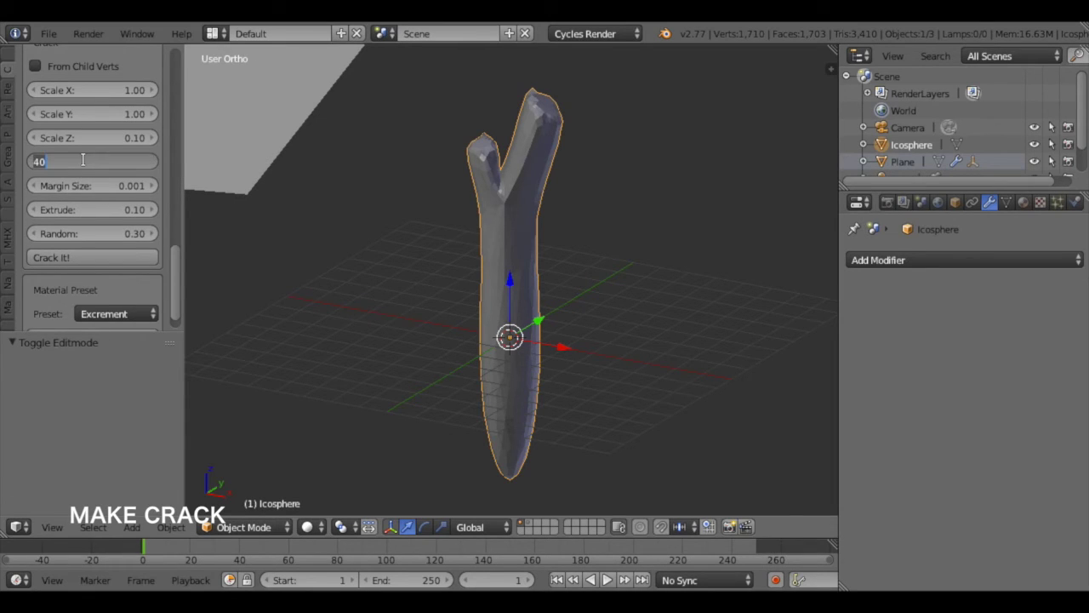
text(300)
key(Return)
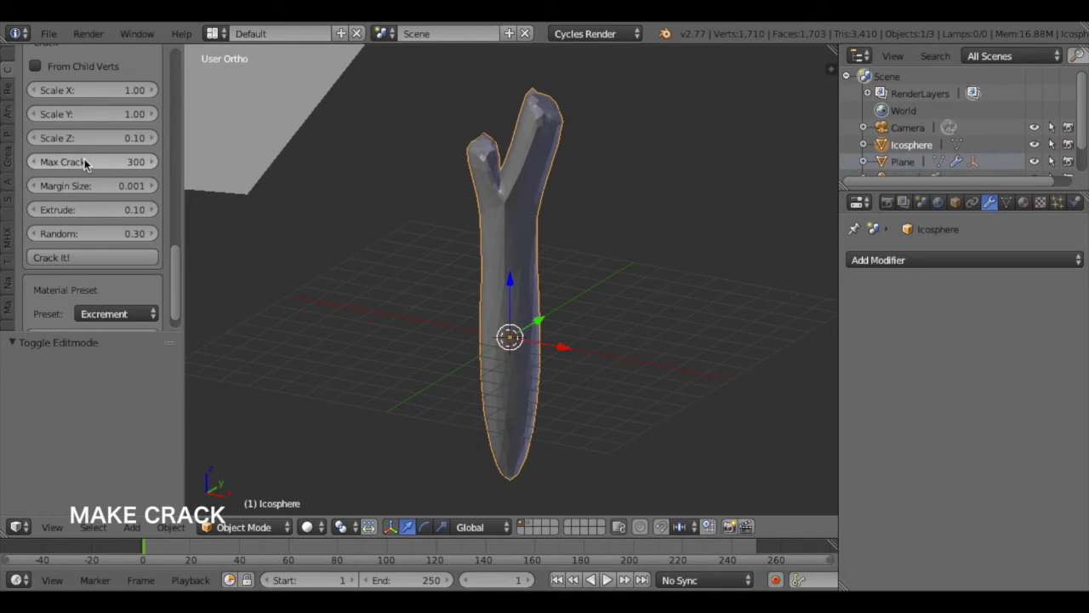
Set the crack Extrude to 0.01 and Random to 0.5, and run Crack It on the tree.
scroll(176, 281, down, 1)
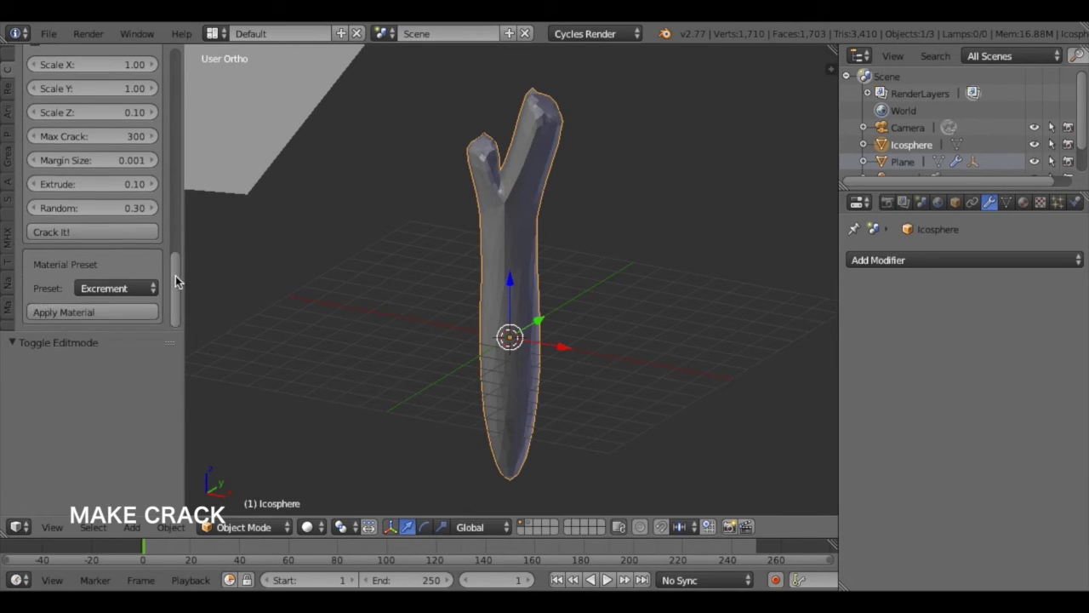
click(107, 180)
click(107, 182)
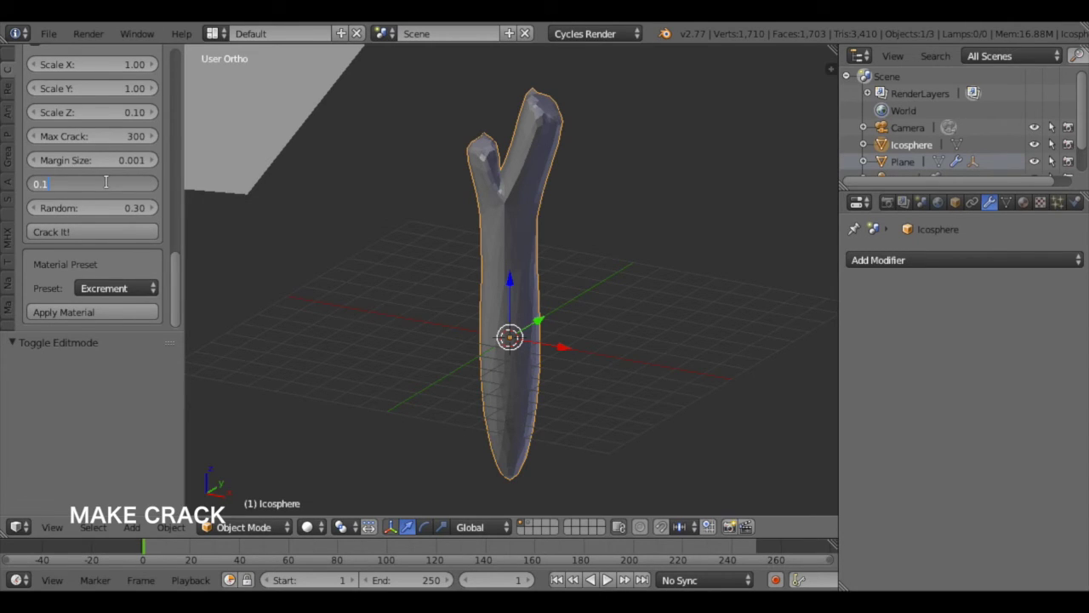
text(0.01)
key(Return)
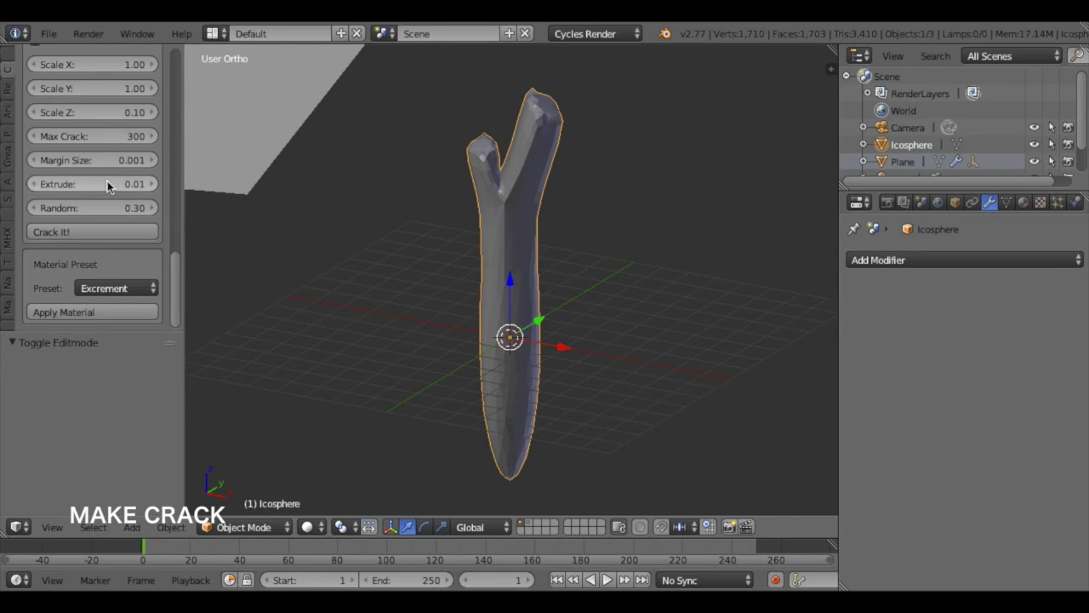
click(92, 212)
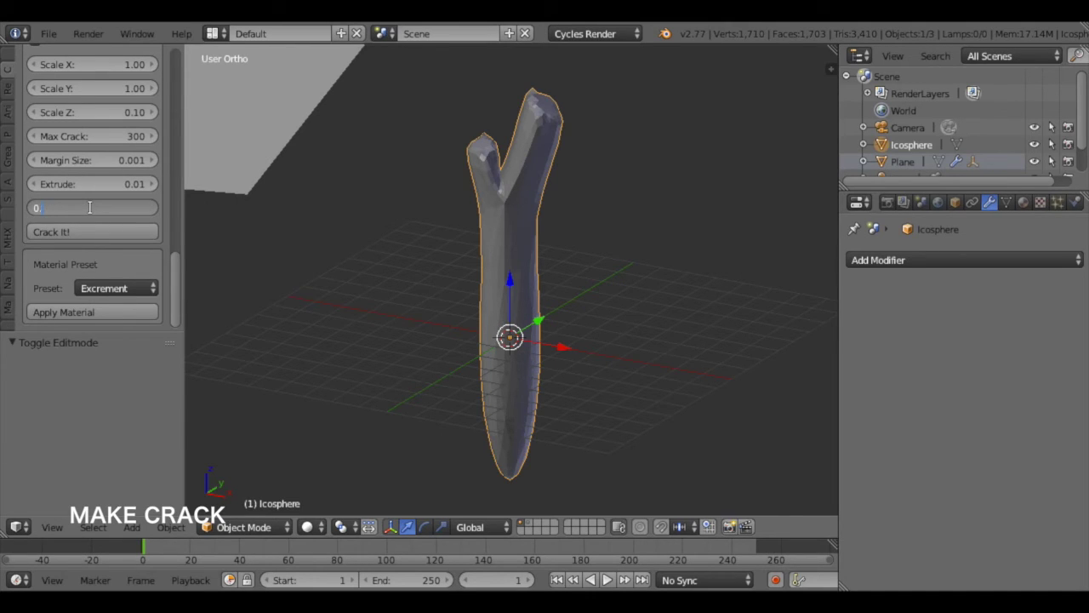
key(Return)
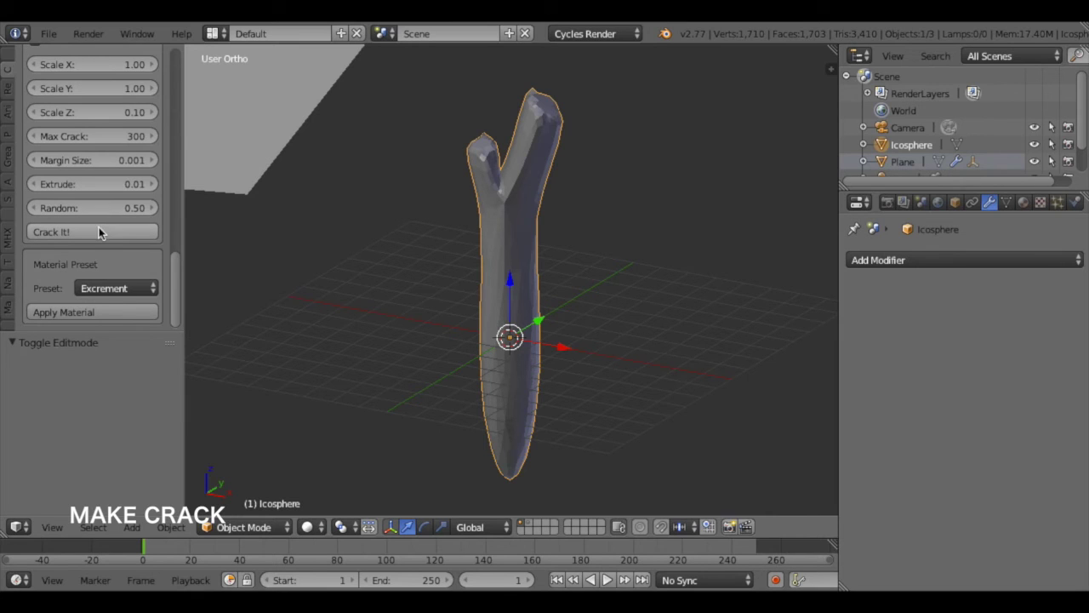
click(87, 236)
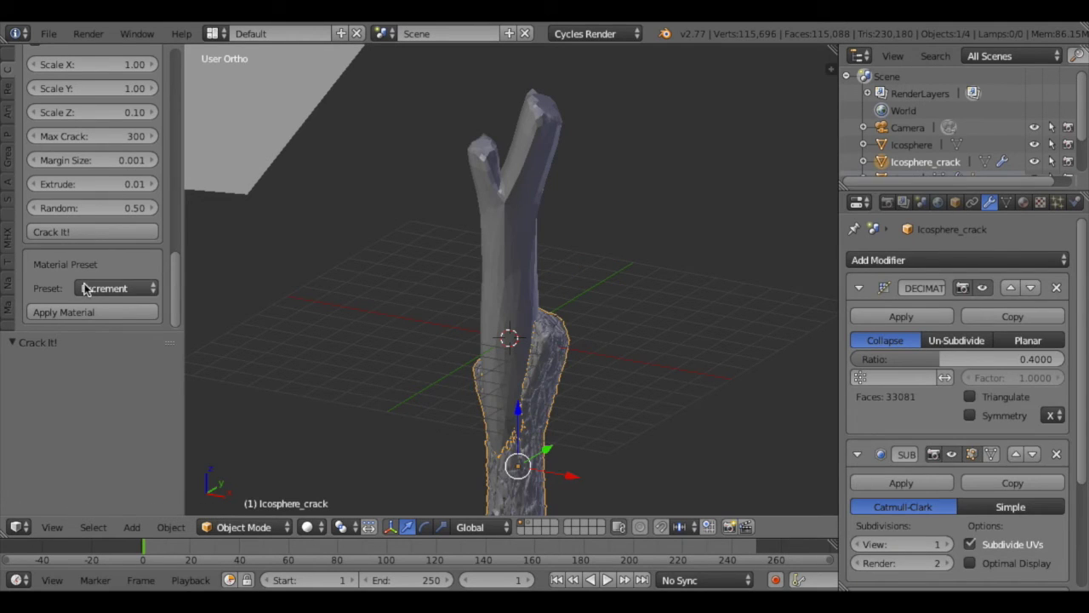
Move the cracked tree along X and up along Z to stand beside the original, finishing with a 1.153 X move.
drag(577, 484, 653, 481)
drag(596, 435, 602, 195)
drag(643, 254, 679, 260)
scroll(689, 263, up, 4)
shift+middle_drag(697, 263, 513, 250)
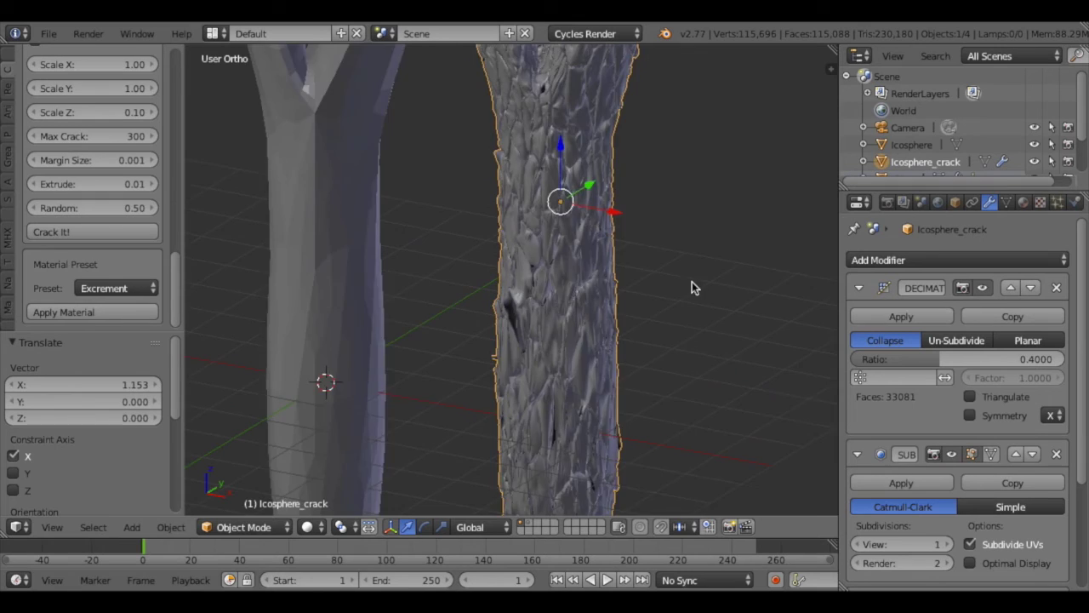
scroll(691, 283, down, 2)
scroll(666, 309, down, 1)
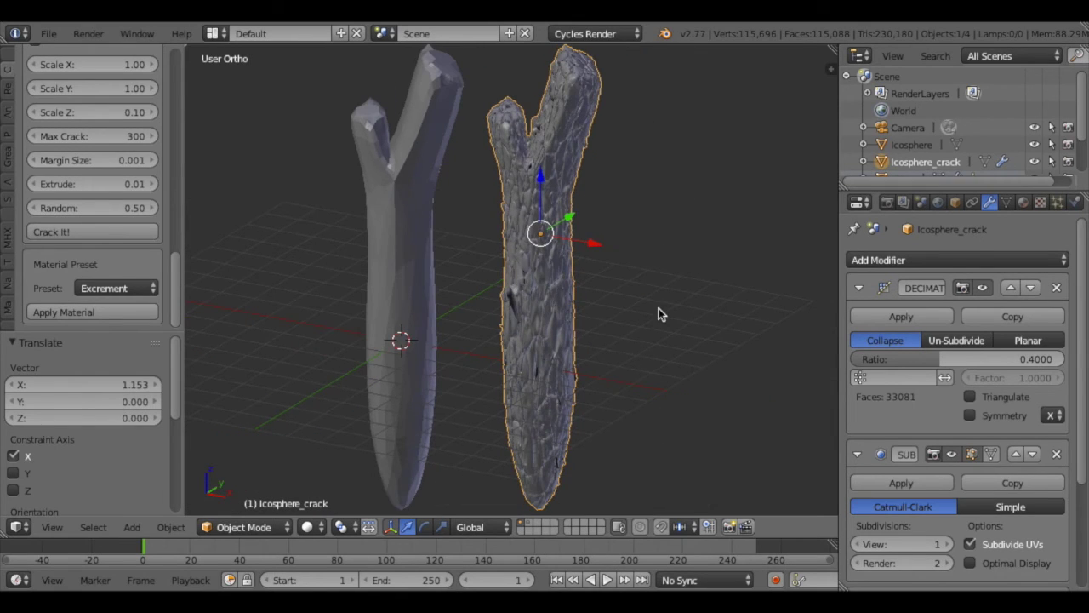
Apply flat shading to the cracked tree and inspect its bark surface.
click(8, 56)
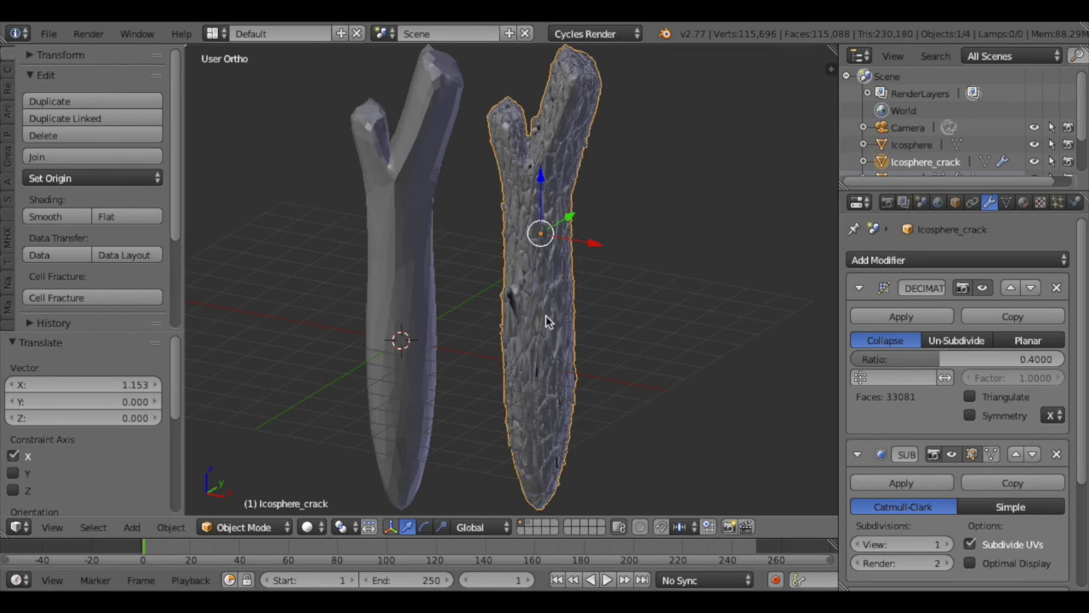
click(103, 217)
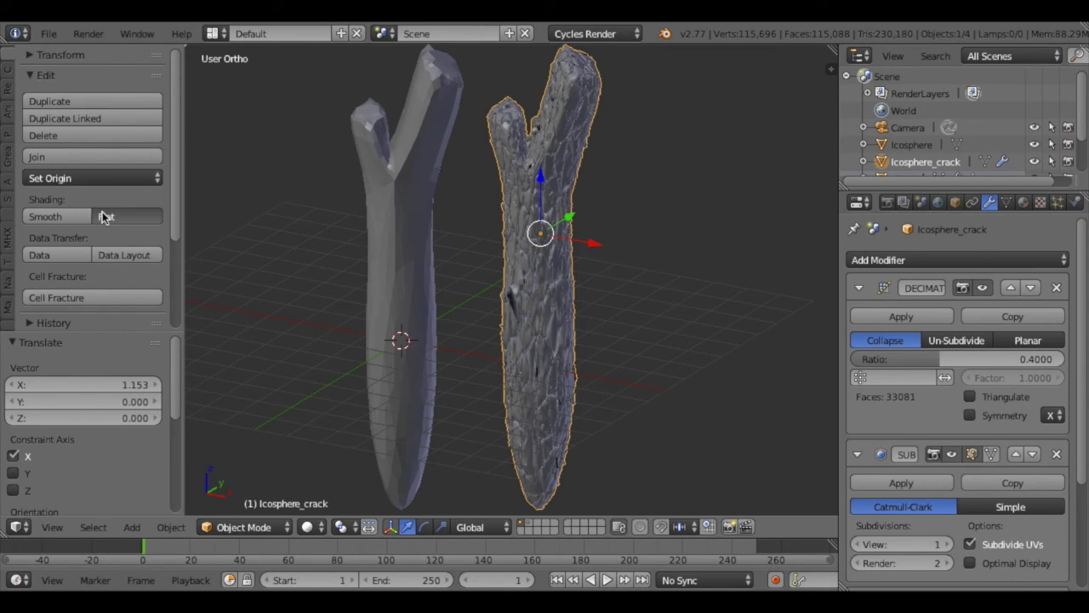
scroll(672, 314, up, 3)
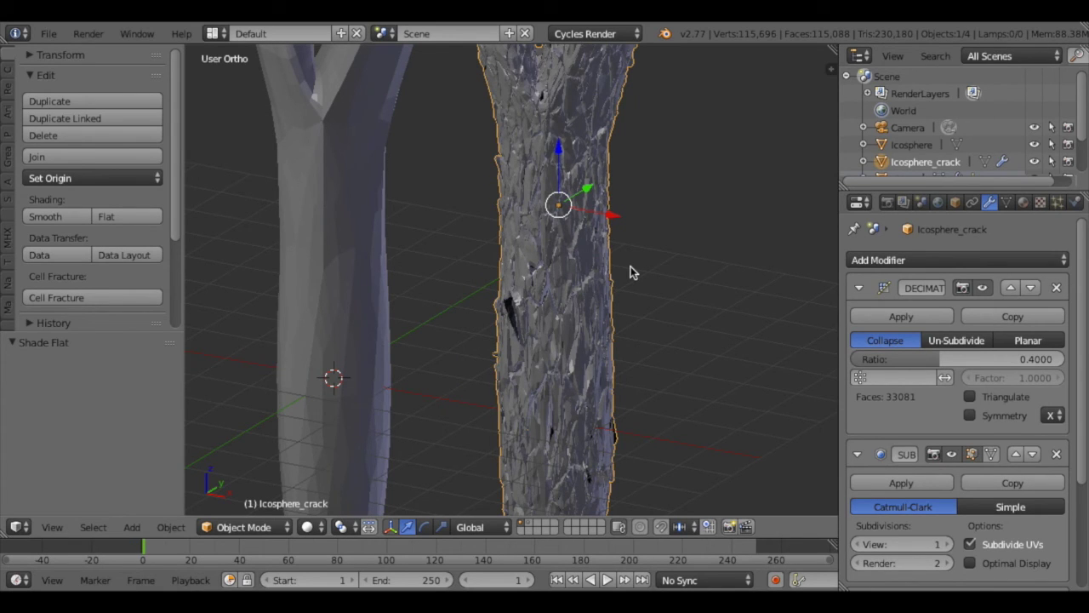
scroll(726, 349, down, 3)
scroll(726, 345, up, 2)
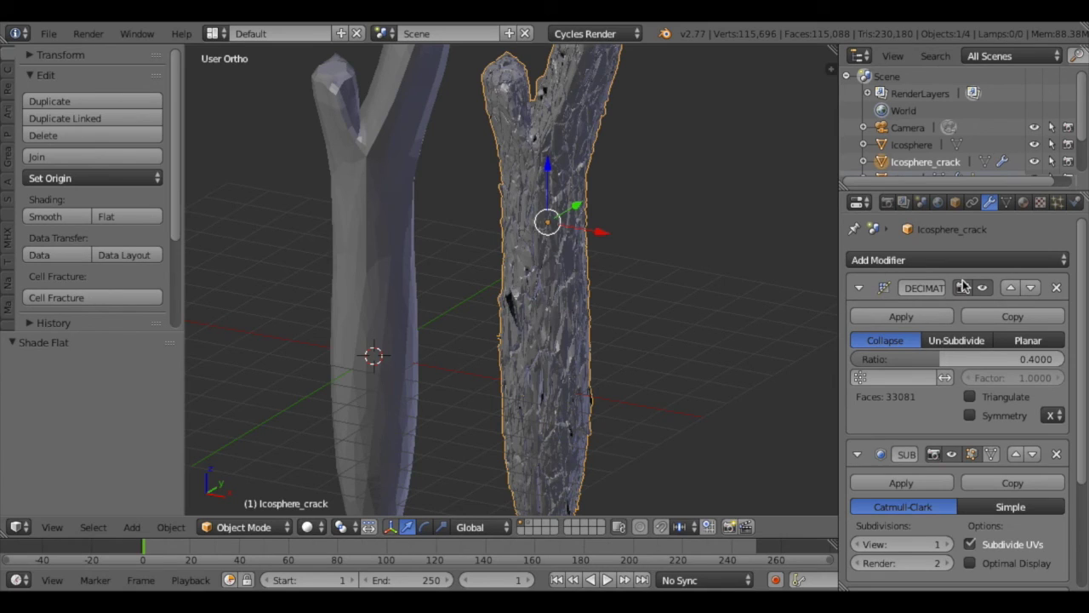
Raise the cracked tree's Decimate modifier ratio to 1.0 and check the bark detail.
drag(943, 361, 1066, 366)
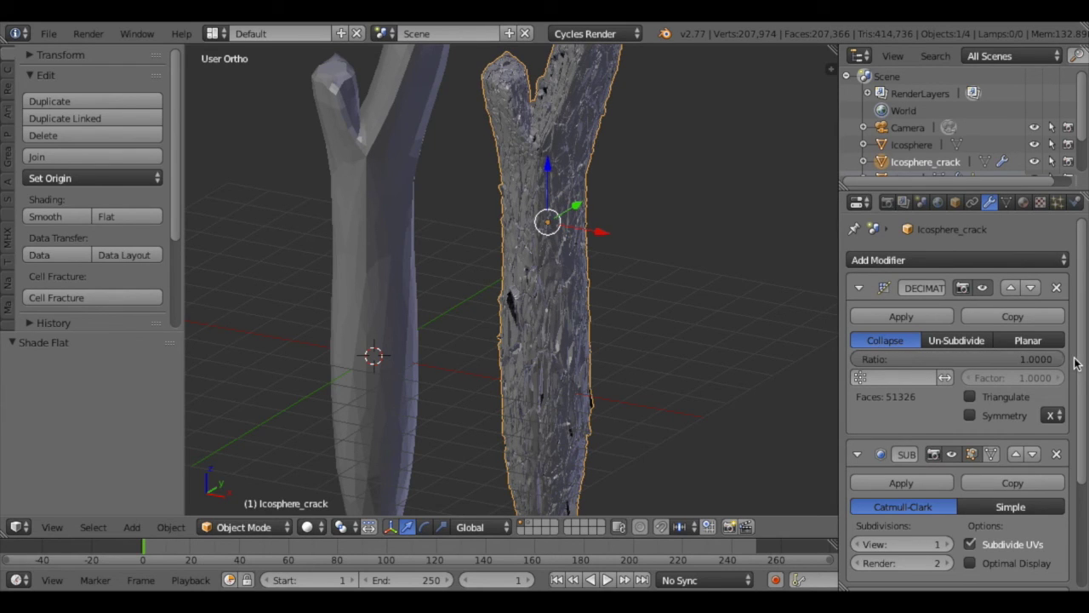
scroll(1085, 383, down, 4)
scroll(1086, 400, up, 4)
middle_drag(595, 319, 466, 306)
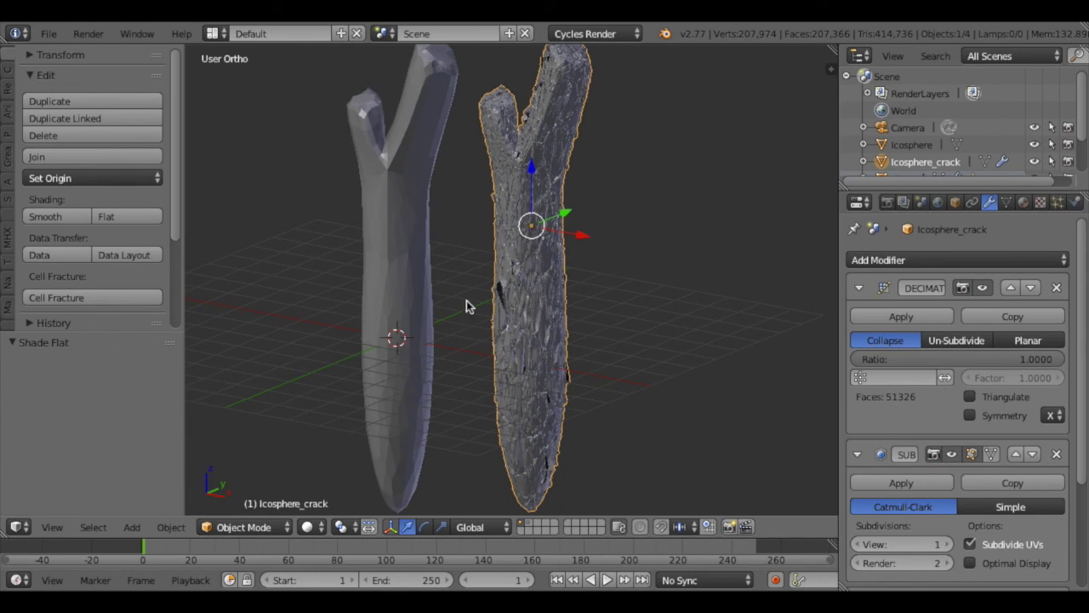
Choose the Tree1_moss material preset and apply it to the cracked tree.
click(8, 70)
drag(172, 90, 178, 308)
click(153, 292)
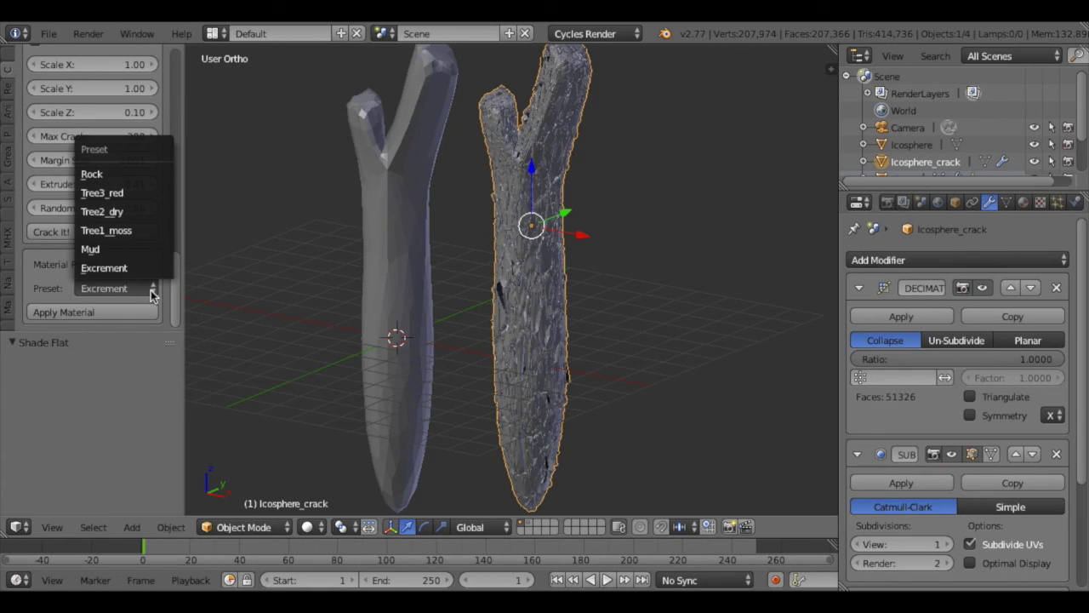
click(124, 231)
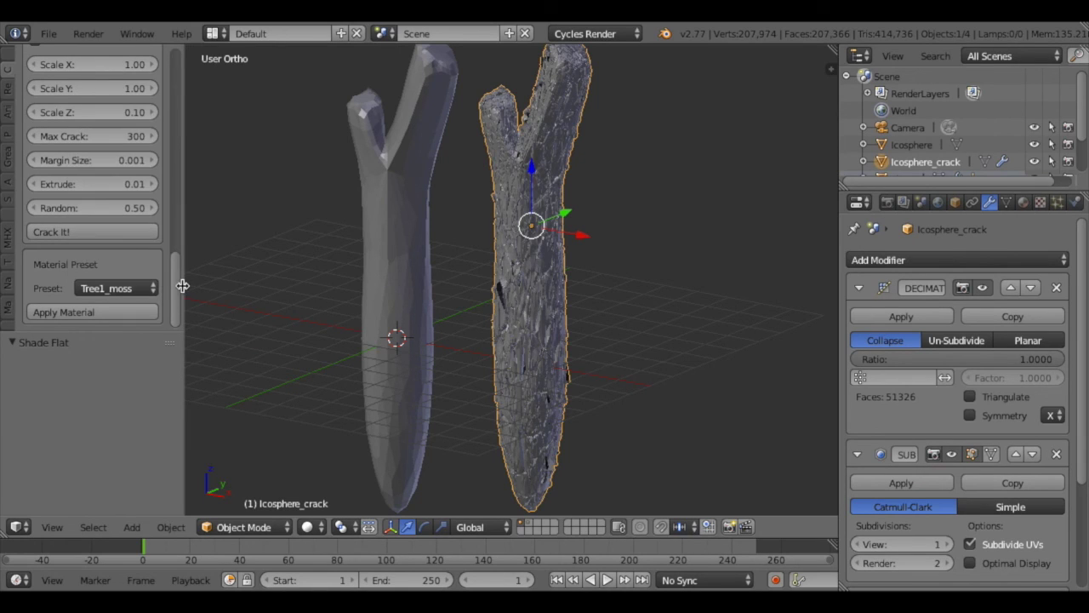
click(72, 316)
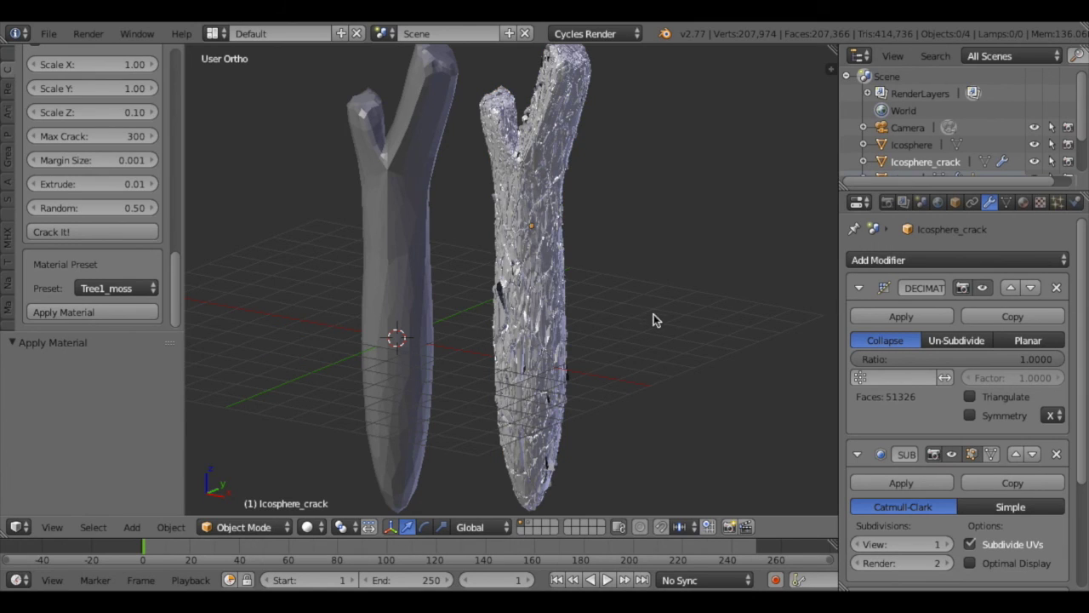
Show the second scene layer as well and preview both trees through the camera in Rendered shading.
scroll(689, 392, down, 1)
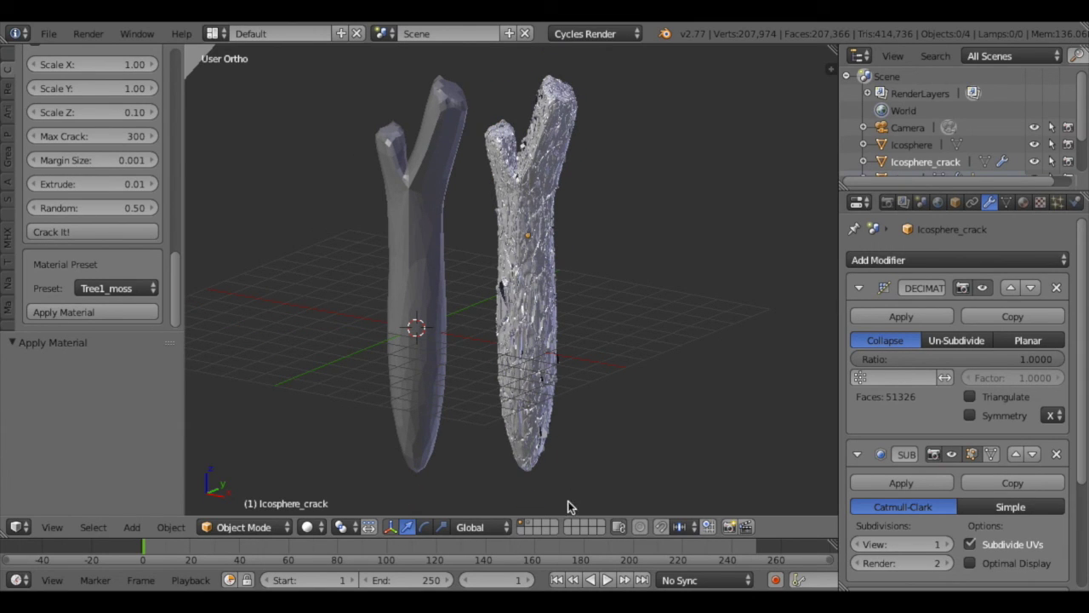
shift+click(529, 522)
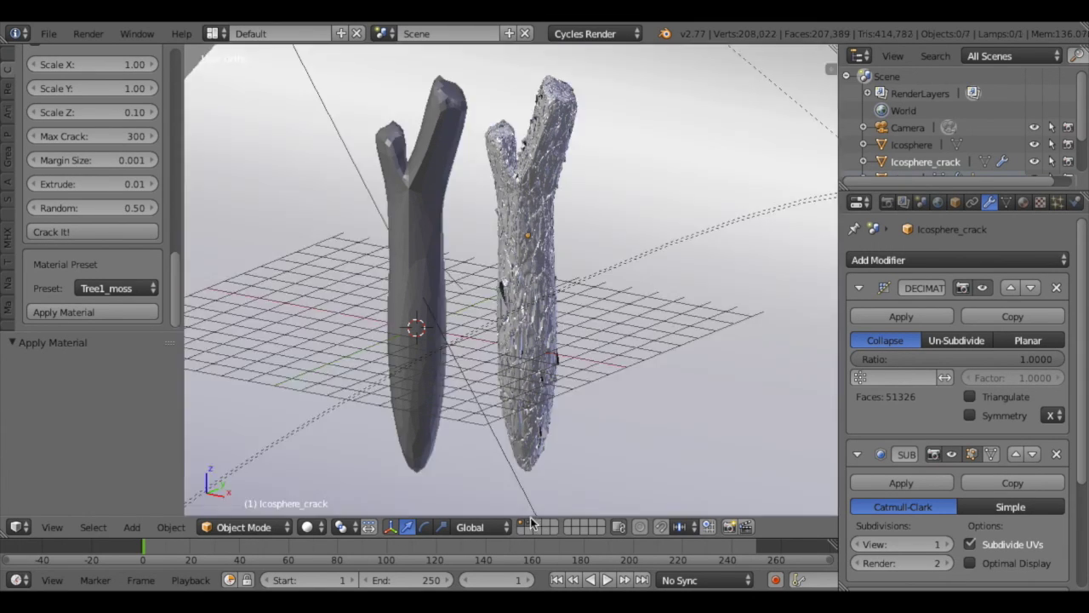
key(KP_0)
click(314, 527)
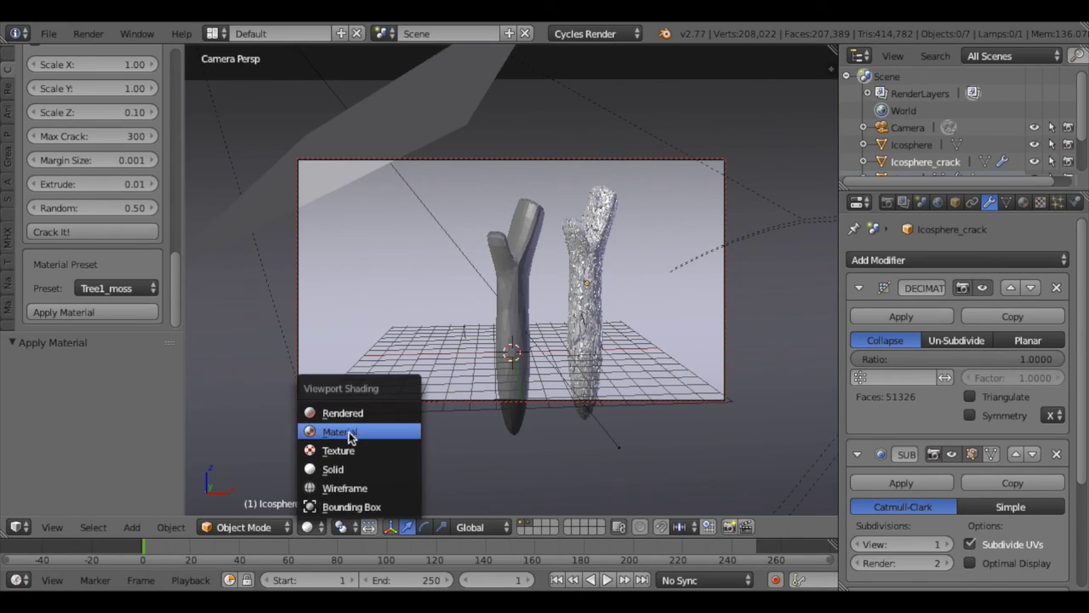
click(348, 423)
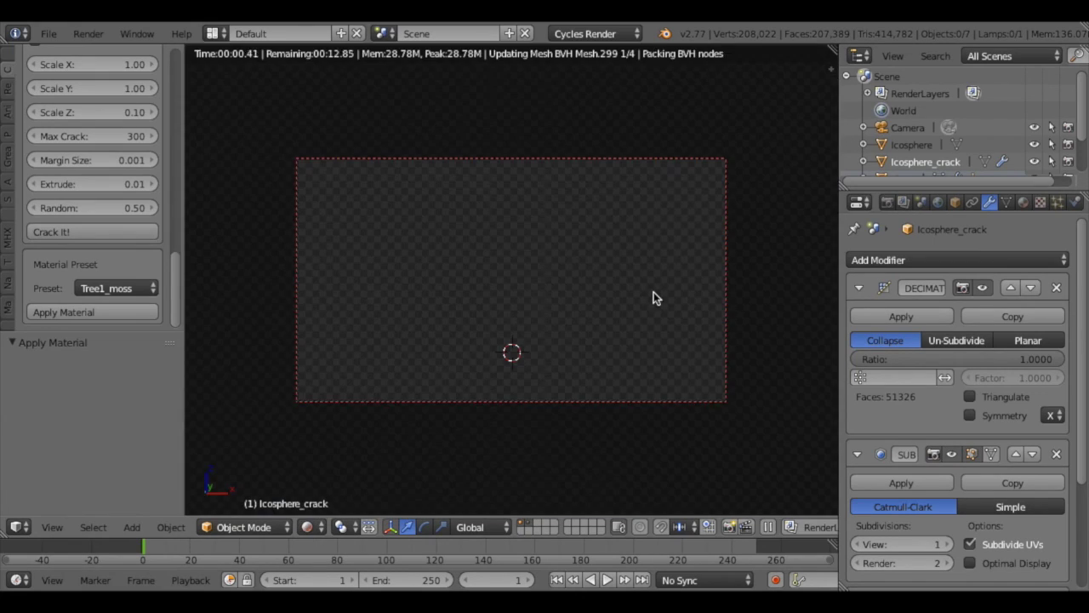
scroll(550, 278, up, 4)
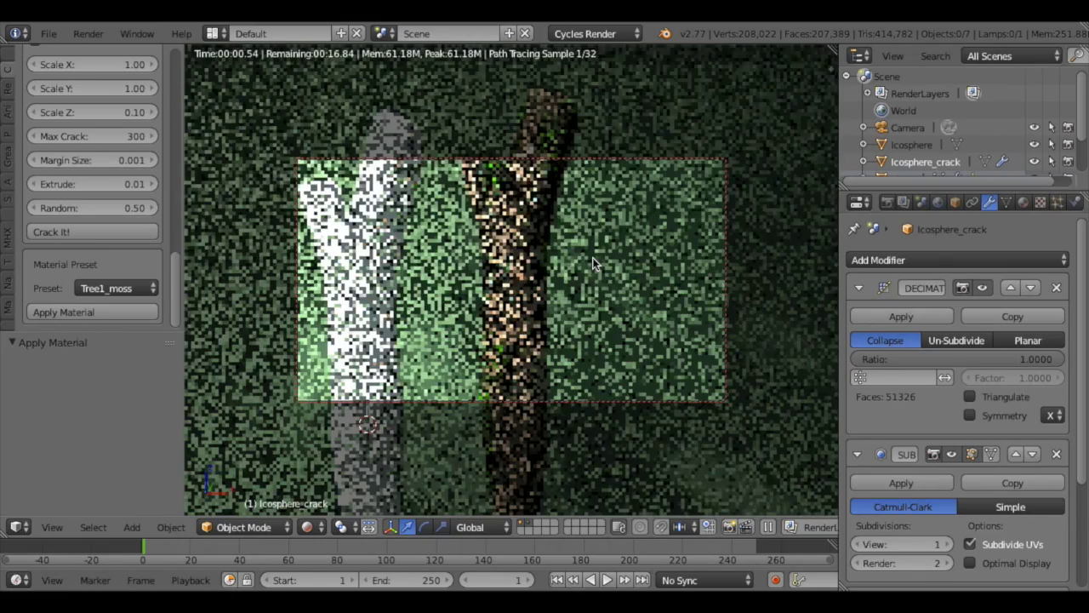
shift+middle_drag(593, 259, 654, 283)
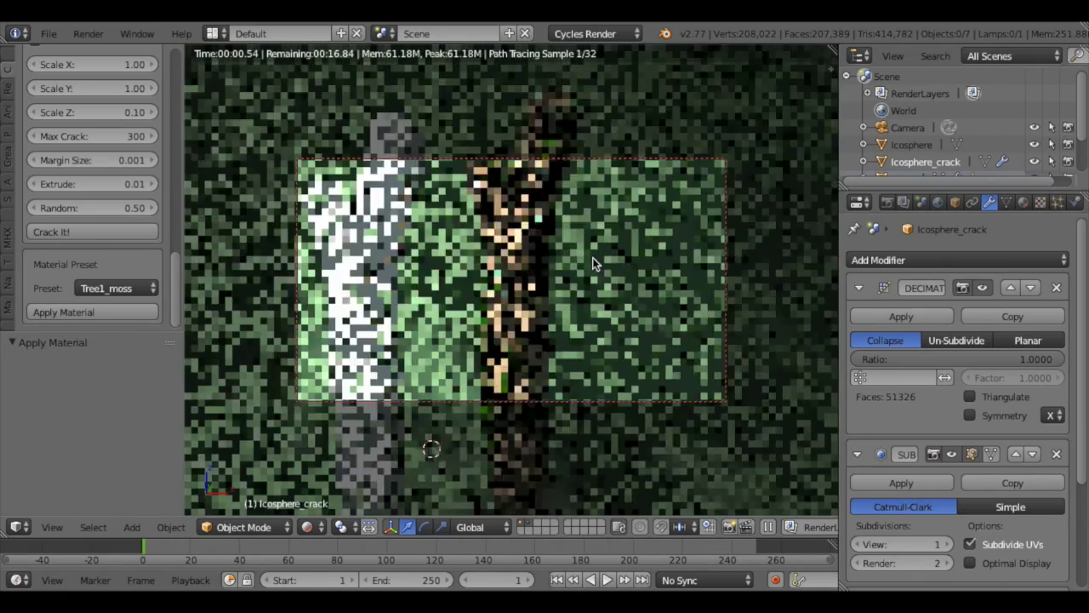
mouse_move(594, 259)
shift+middle_down()
mouse_move(593, 313)
mouse_move(595, 266)
mouse_move(599, 277)
shift+middle_up()
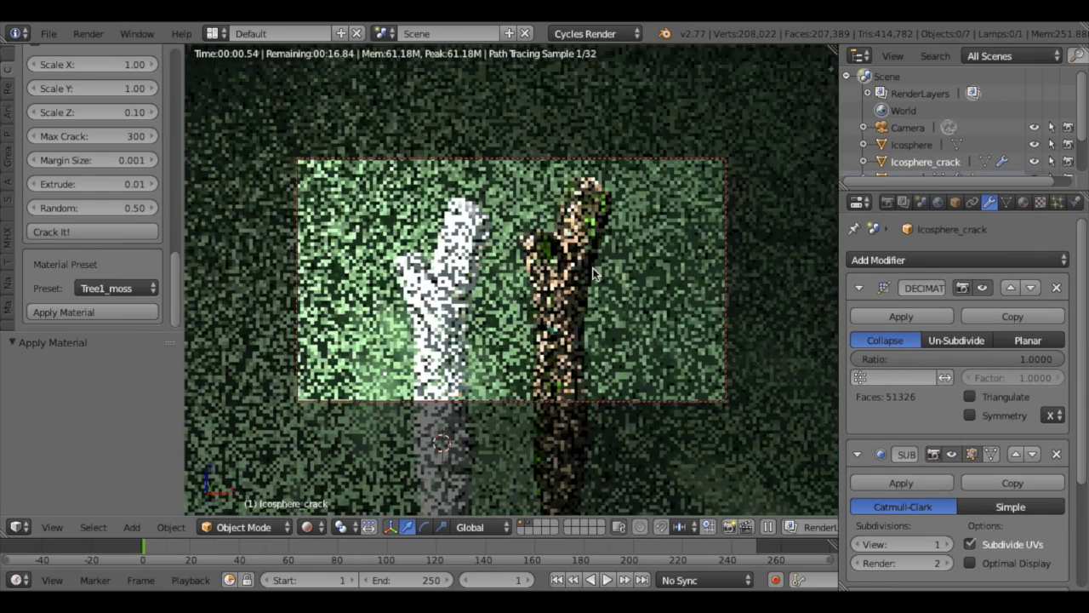